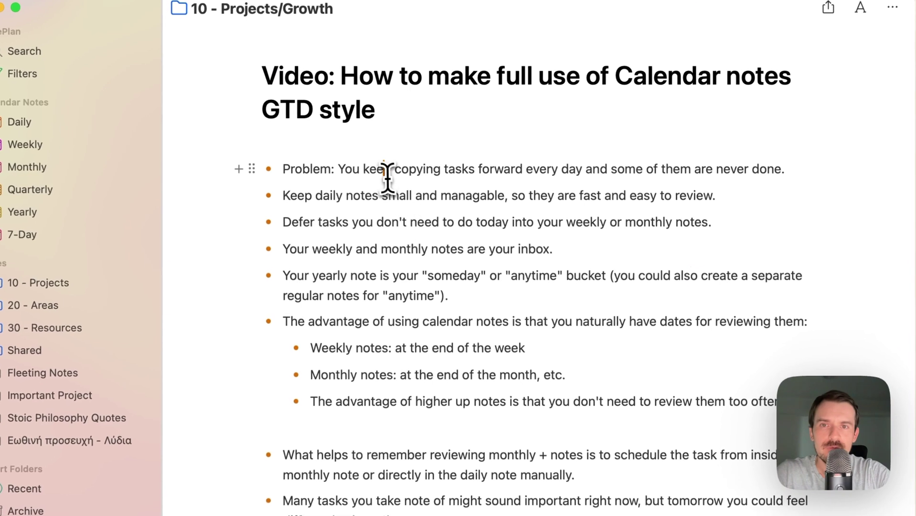
- Open today's Fri, Sep 15 daily note and select 'weekly' in the Defer line
left_click(420, 150)
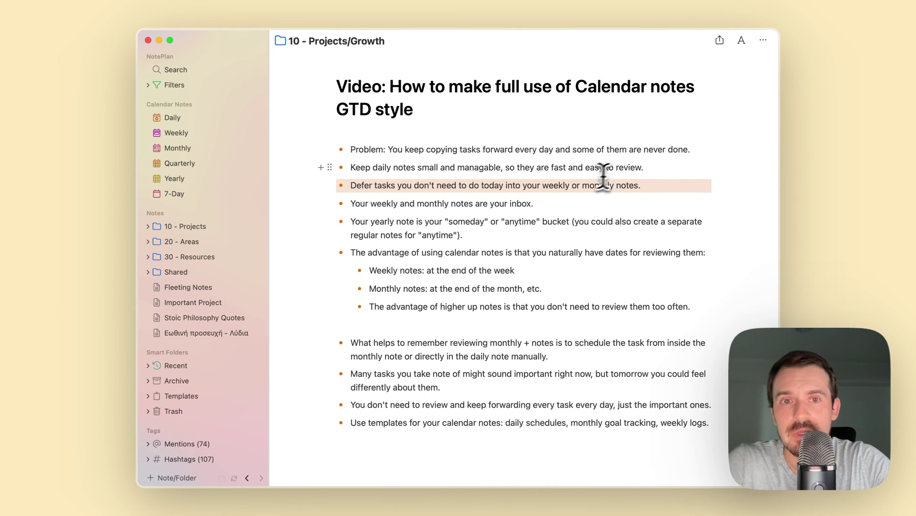
double_click(557, 186)
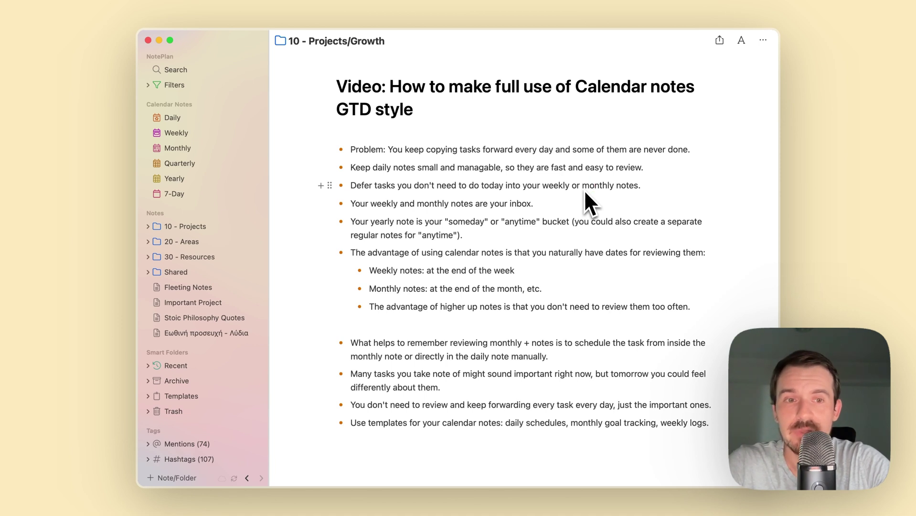
key("super+t")
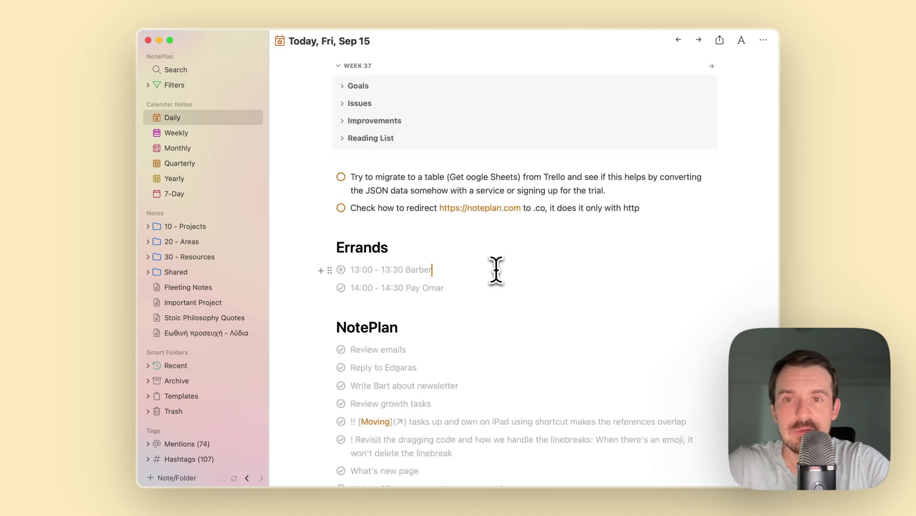
scroll(522, 311, "down", 5)
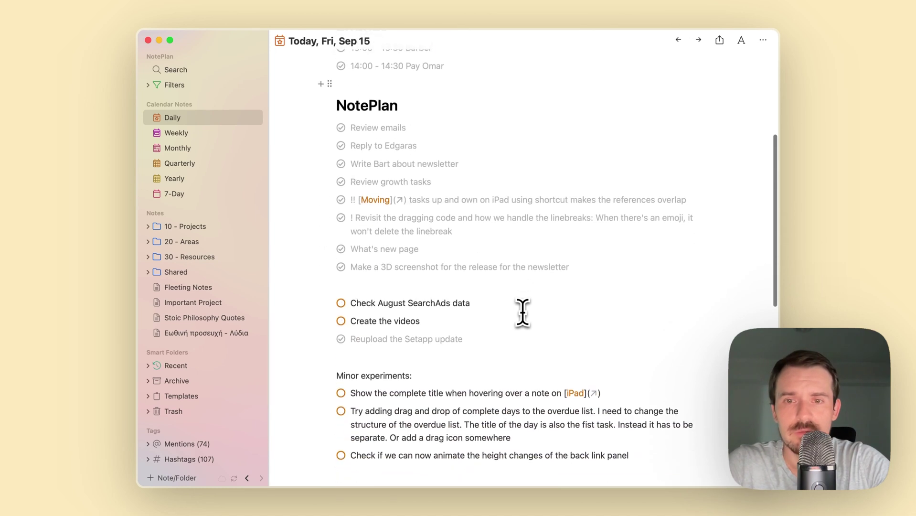
scroll(523, 313, "down", 5)
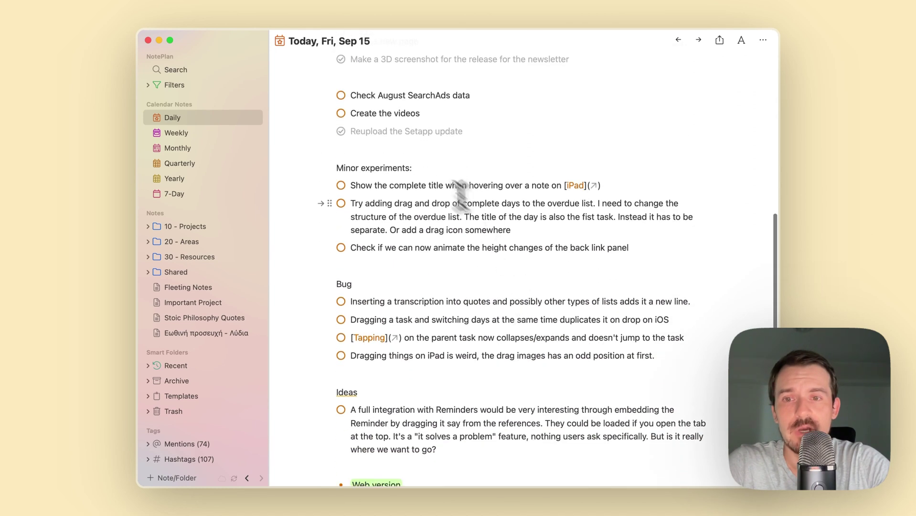
scroll(446, 374, "down", 5)
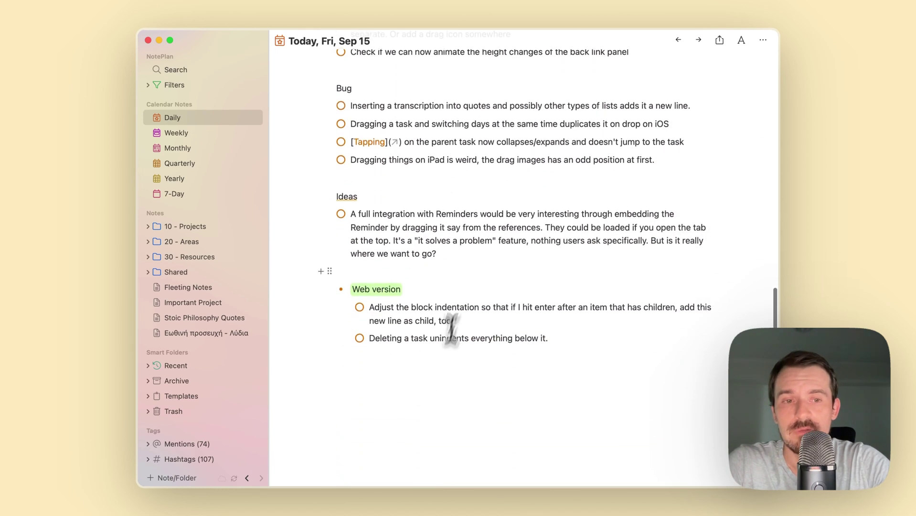
scroll(455, 314, "up", 8)
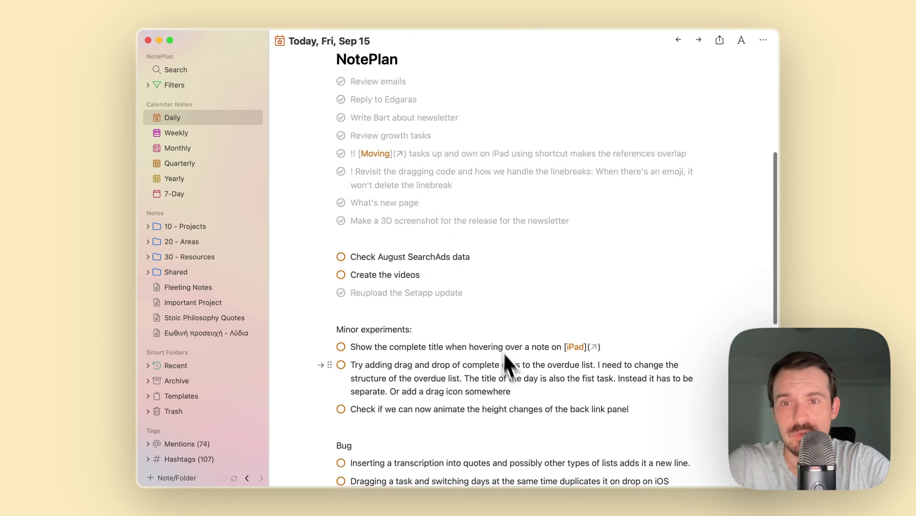
scroll(511, 370, "up", 6)
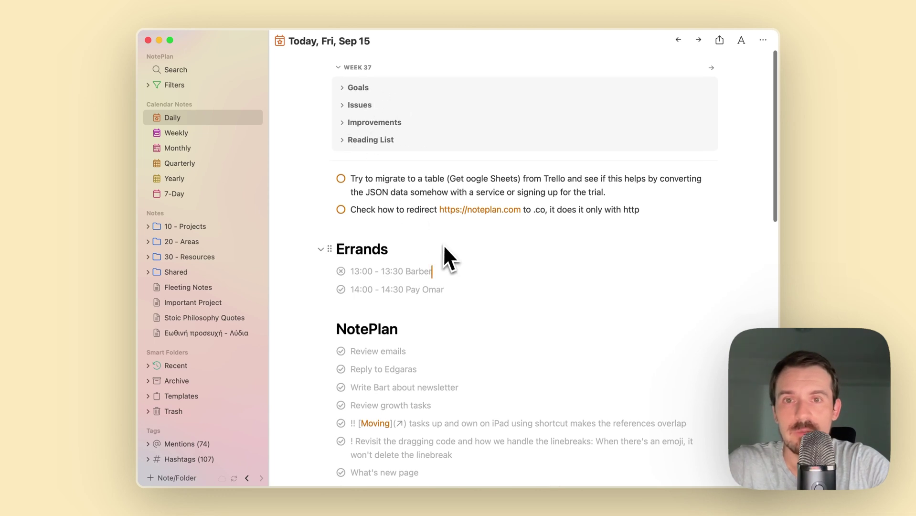
- Toggle the Week 37 Goals and Issues sections, leaving Goals expanded with its three tasks
left_click(343, 89)
left_click(343, 89)
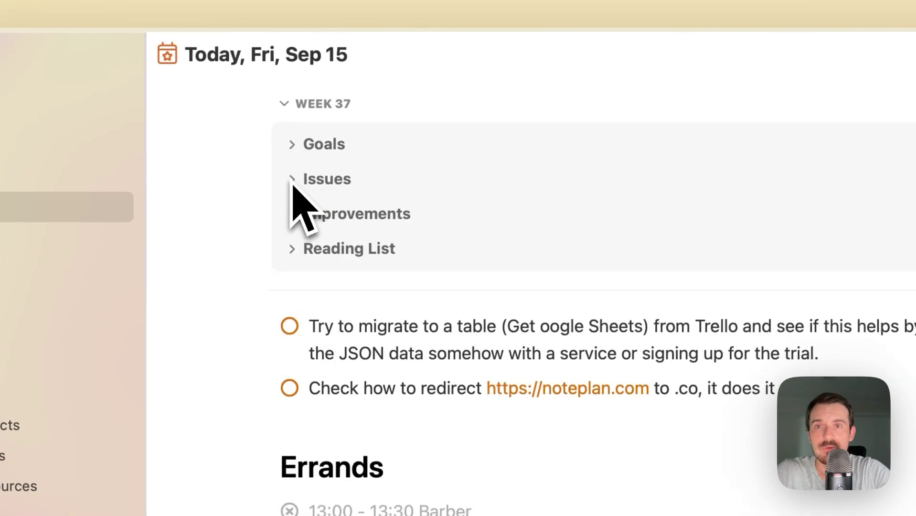
left_click(291, 186)
left_click(291, 185)
left_click(291, 145)
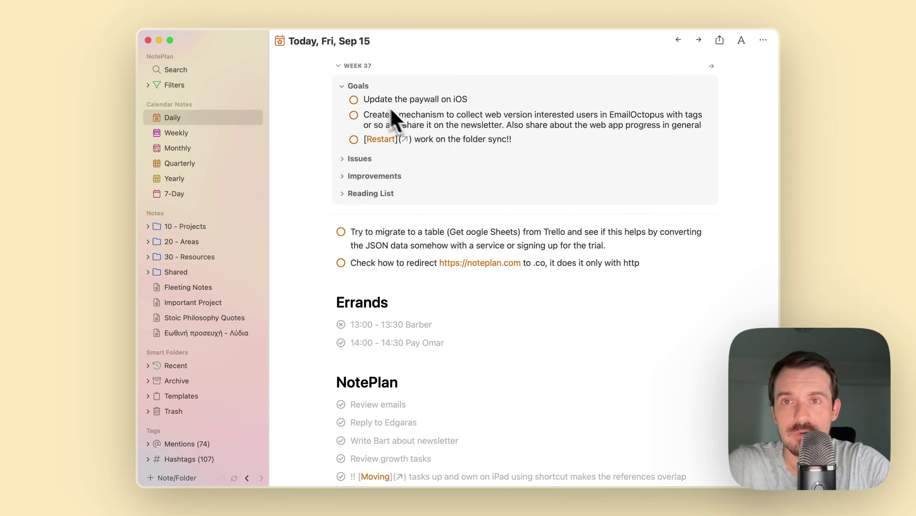
- Collapse Goals and expand the Week 37 Issues section, scrolling through its task list
left_click(345, 88)
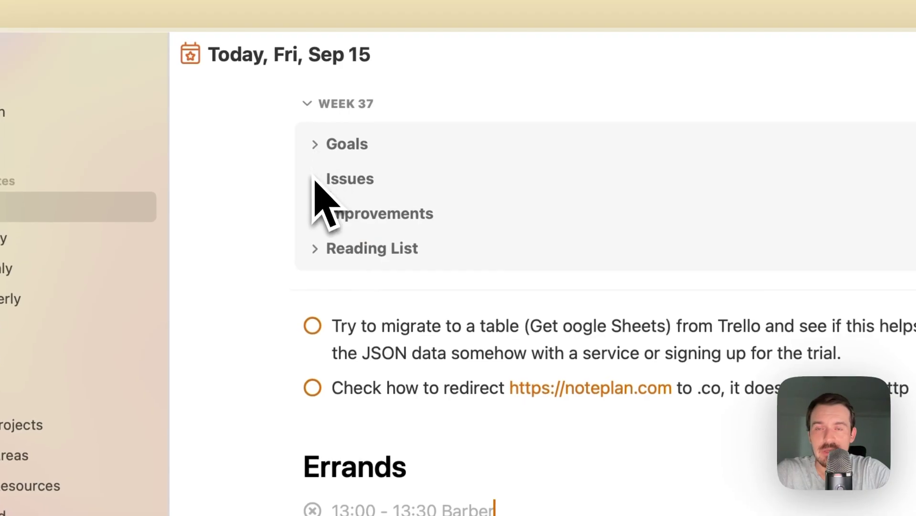
left_click(314, 178)
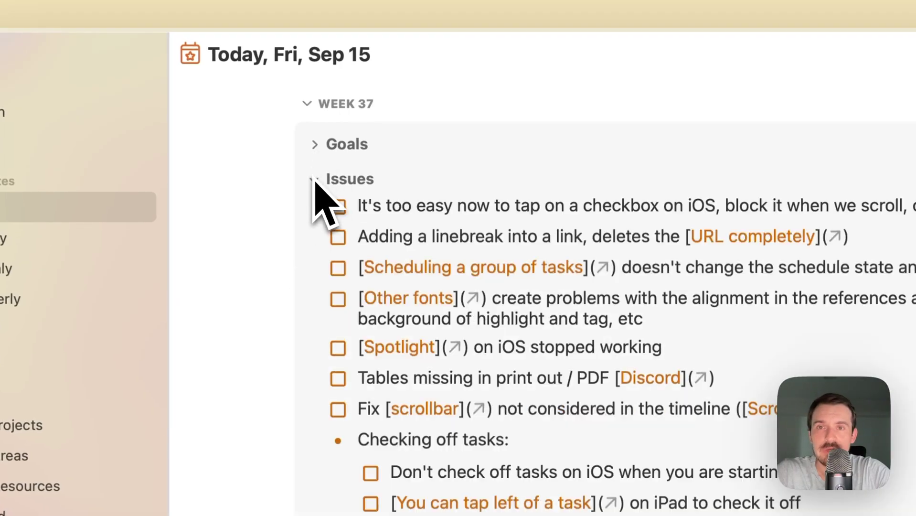
left_click(314, 178)
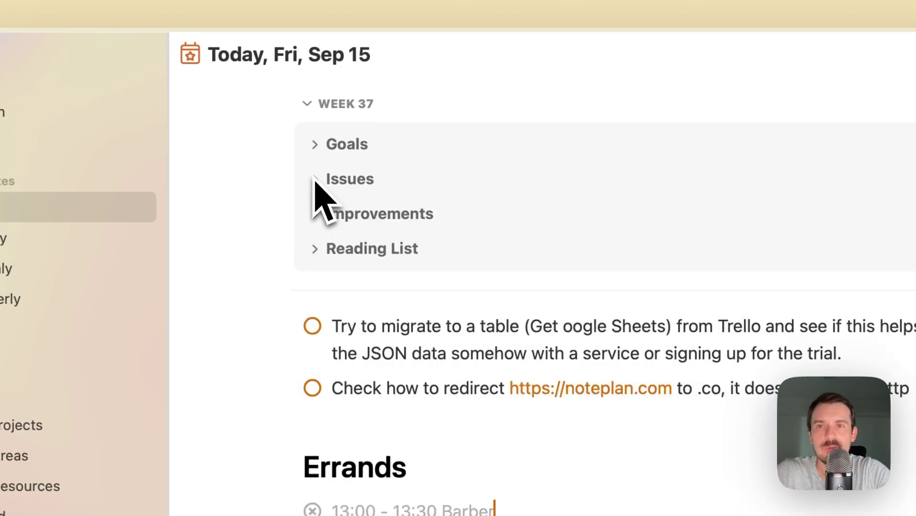
left_click(314, 179)
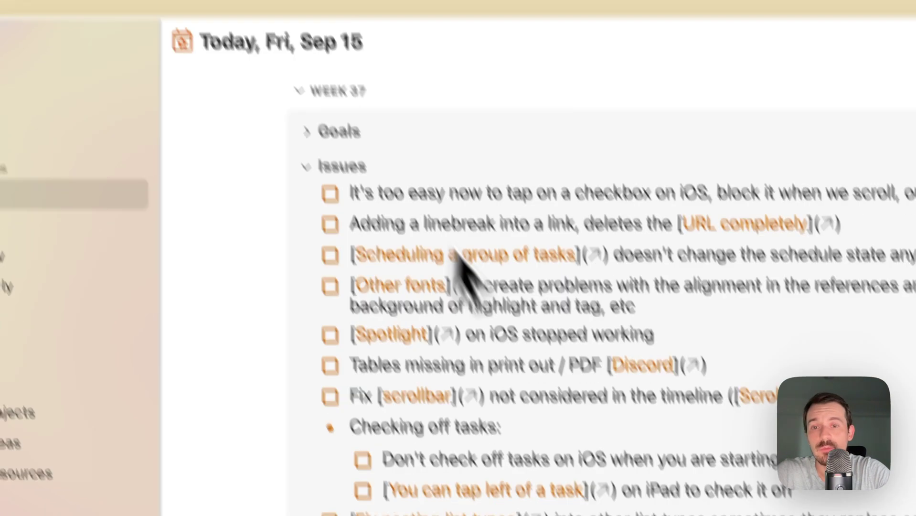
scroll(478, 306, "down", 5)
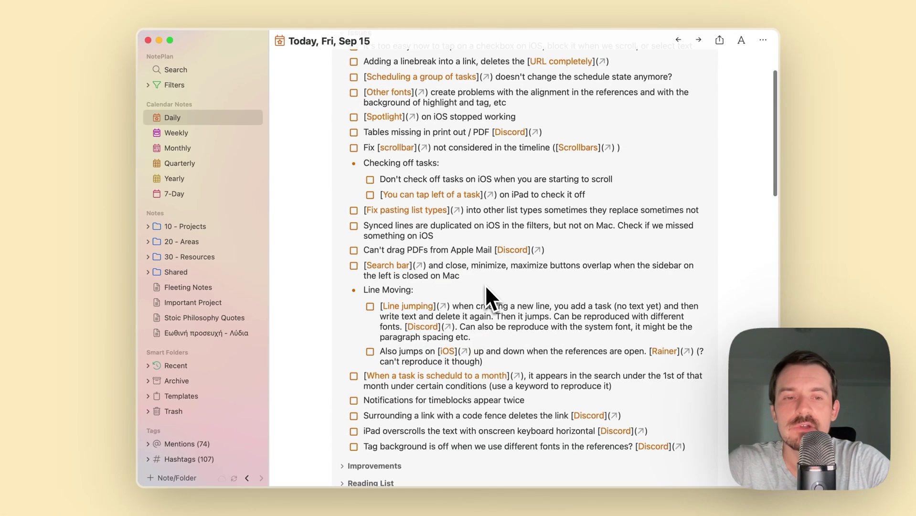
scroll(486, 287, "up", 3)
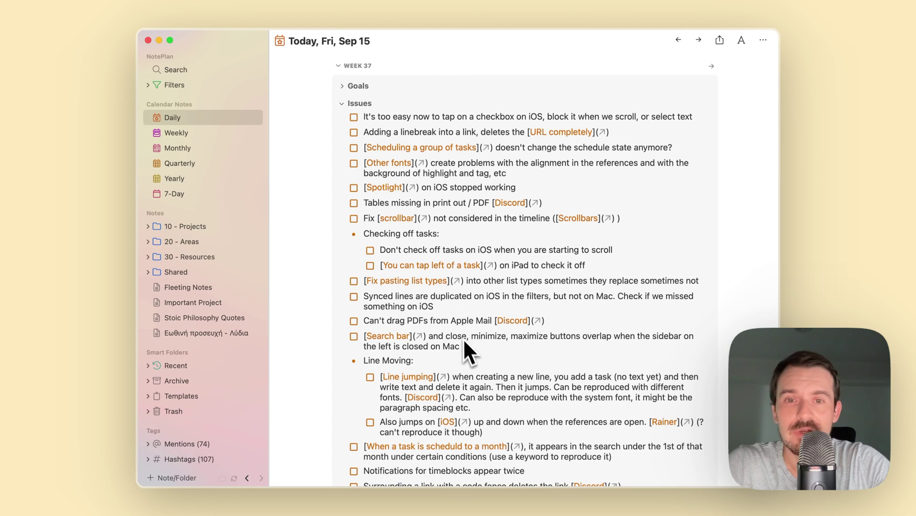
scroll(467, 344, "down", 1)
scroll(468, 346, "up", 1)
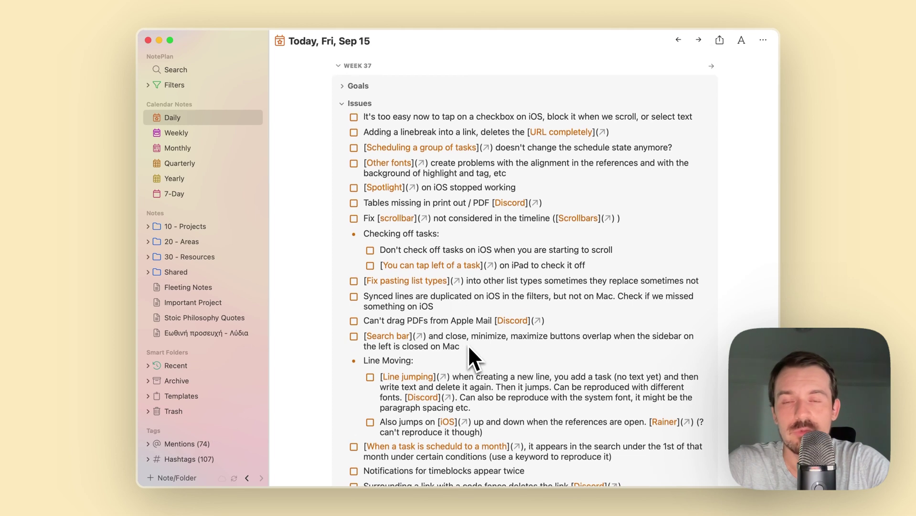
scroll(403, 194, "down", 3)
scroll(403, 196, "up", 3)
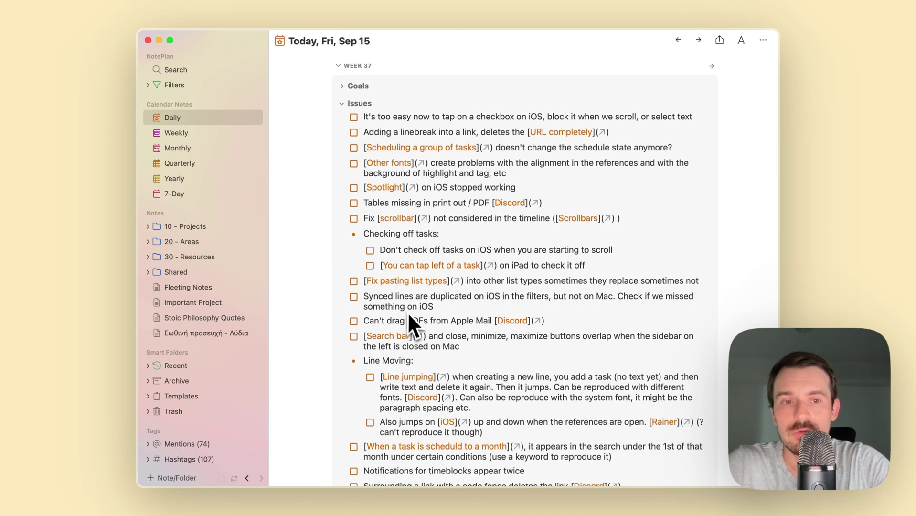
scroll(425, 216, "down", 15)
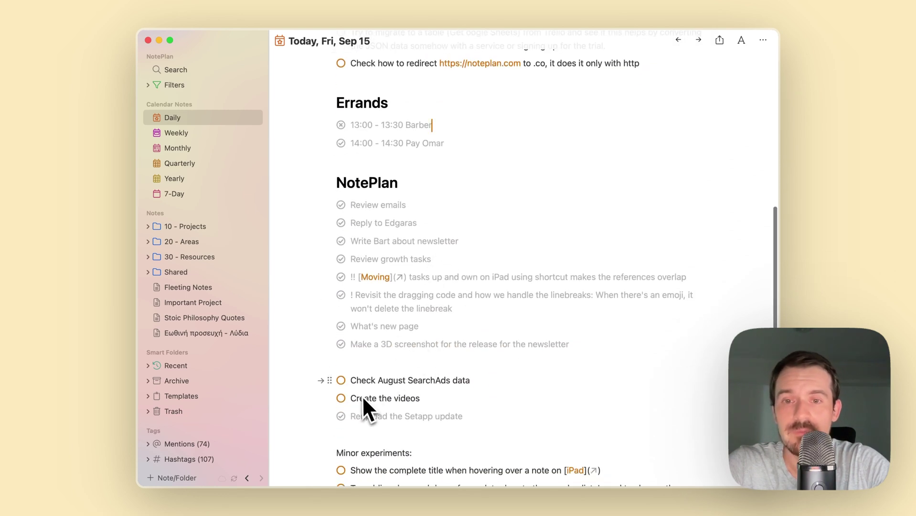
- Drag the 'Inserting a transcription into quotes…' bug task up into the Week 37 Issues list
scroll(363, 395, "down", 4)
scroll(348, 416, "down", 3)
left_click_drag(329, 420, 371, 112)
scroll(382, 311, "up", 4)
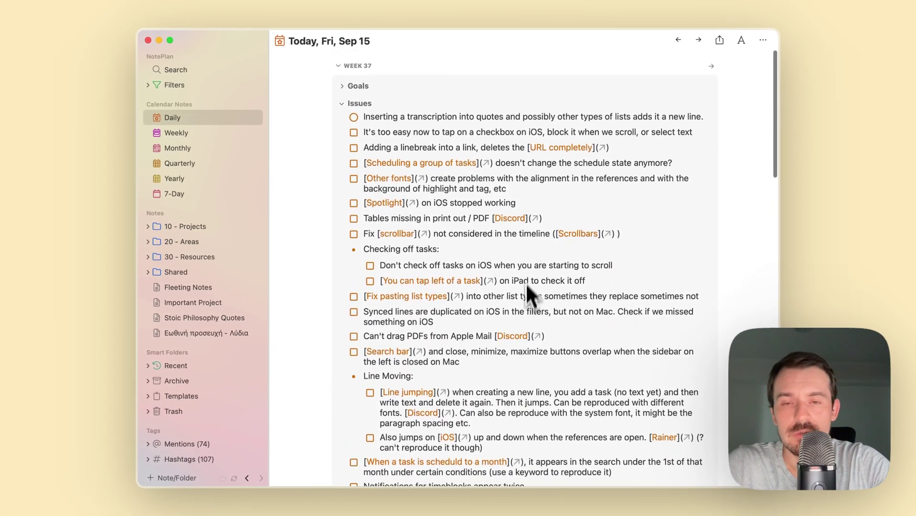
scroll(528, 296, "down", 5)
scroll(527, 314, "down", 7)
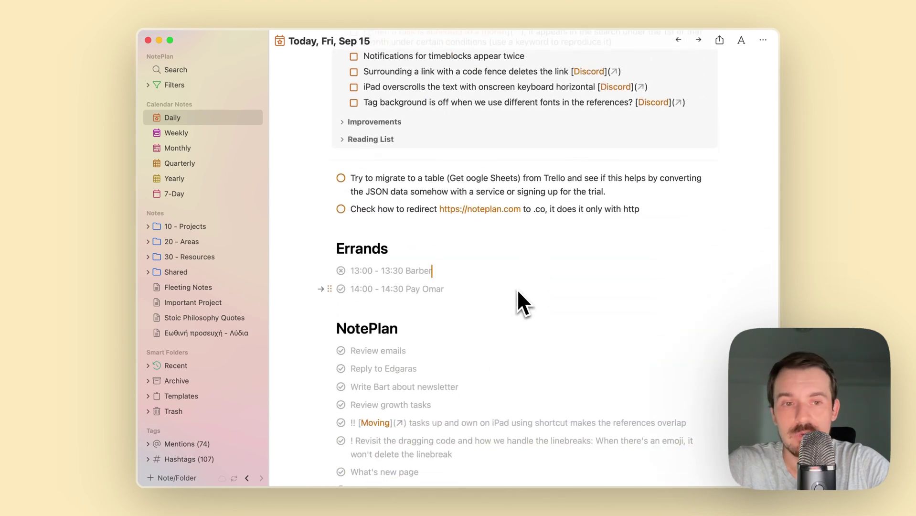
scroll(517, 289, "up", 6)
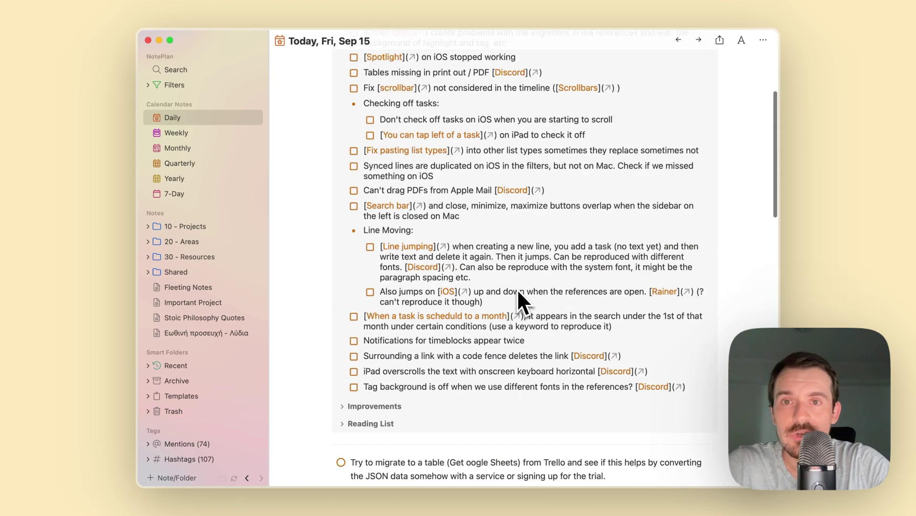
scroll(516, 288, "up", 2)
scroll(510, 220, "up", 1)
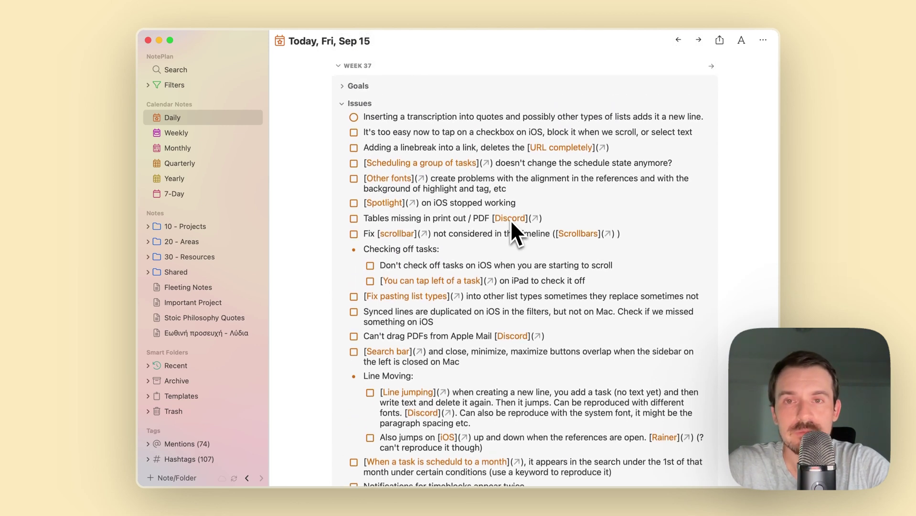
scroll(499, 273, "down", 1)
scroll(498, 275, "up", 1)
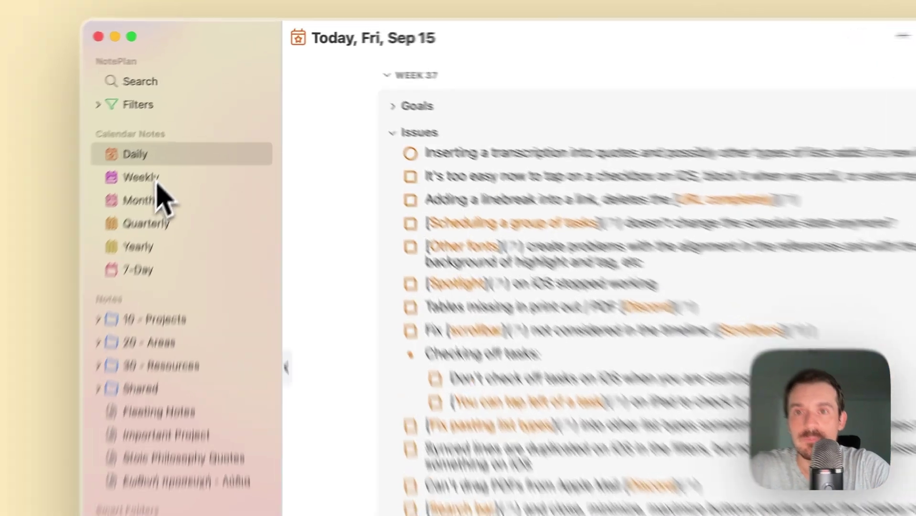
- Open the Week 37 weekly note and look through its contents
left_click(185, 134)
scroll(494, 310, "up", 5)
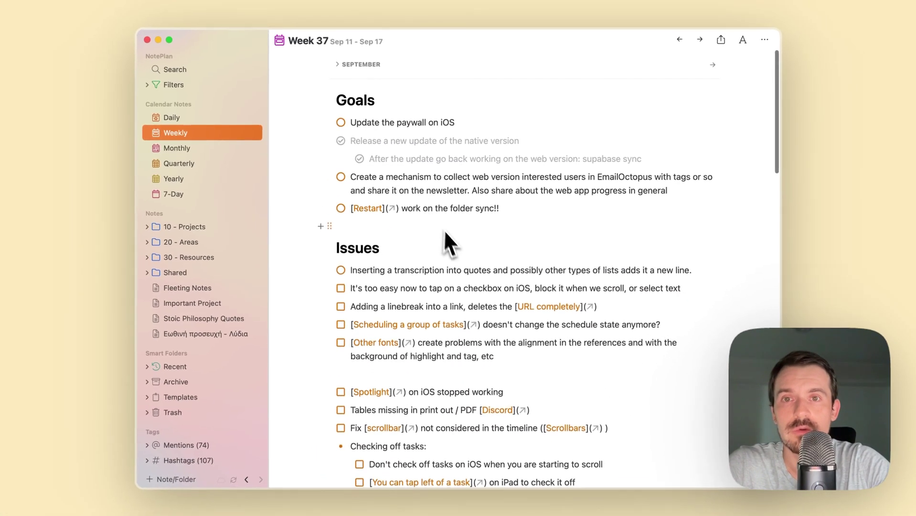
scroll(446, 232, "down", 8)
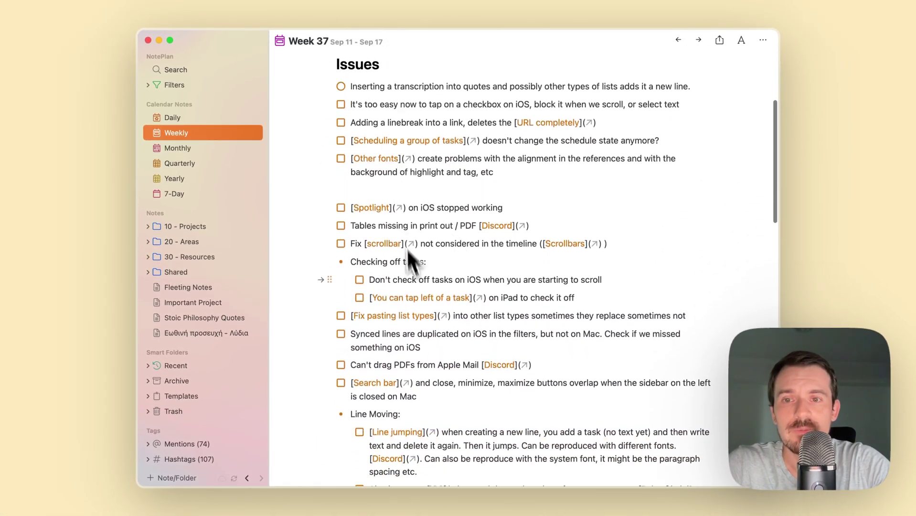
scroll(413, 279, "down", 6)
scroll(413, 279, "up", 3)
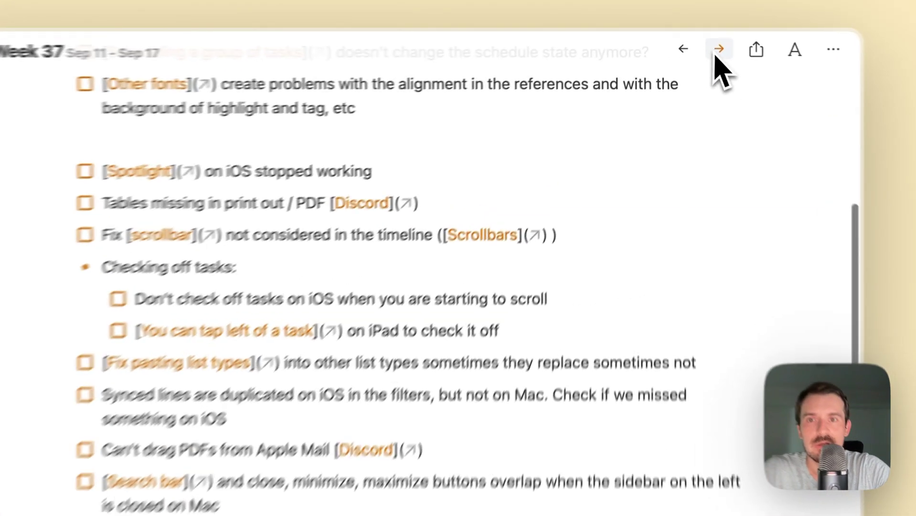
- Preview the Week 38 note and its September reference, then return to Week 37
left_click(717, 51)
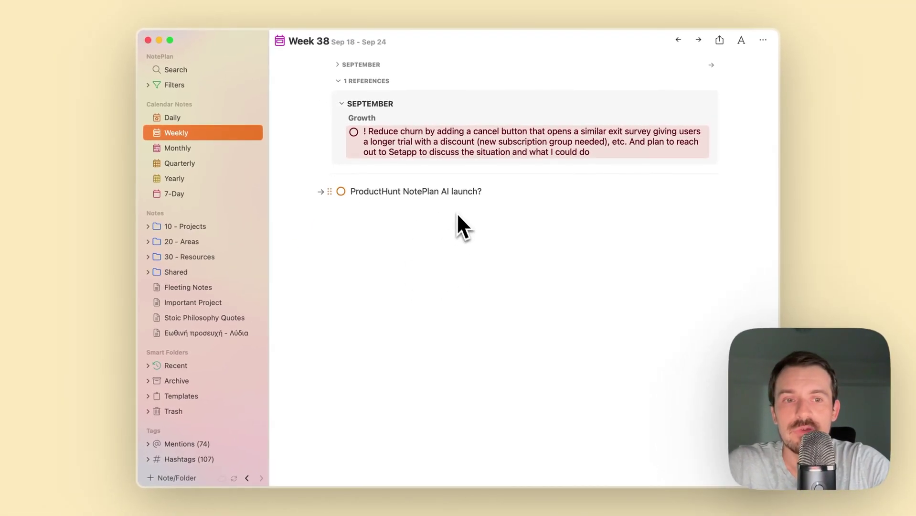
left_click(409, 215)
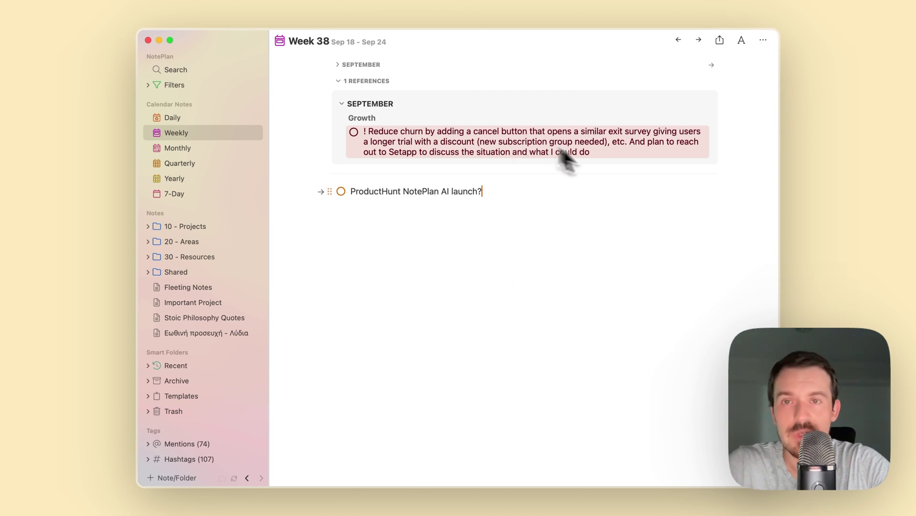
left_click(678, 40)
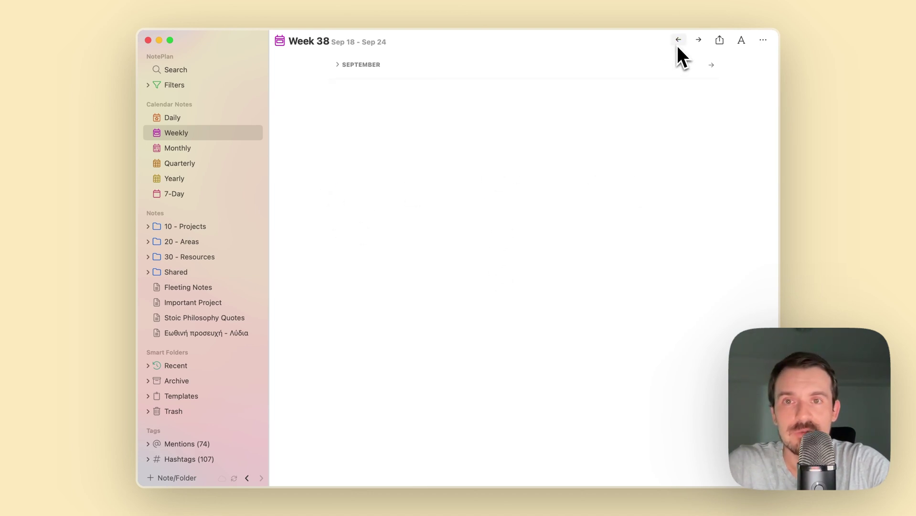
scroll(385, 236, "up", 3)
scroll(384, 236, "up", 3)
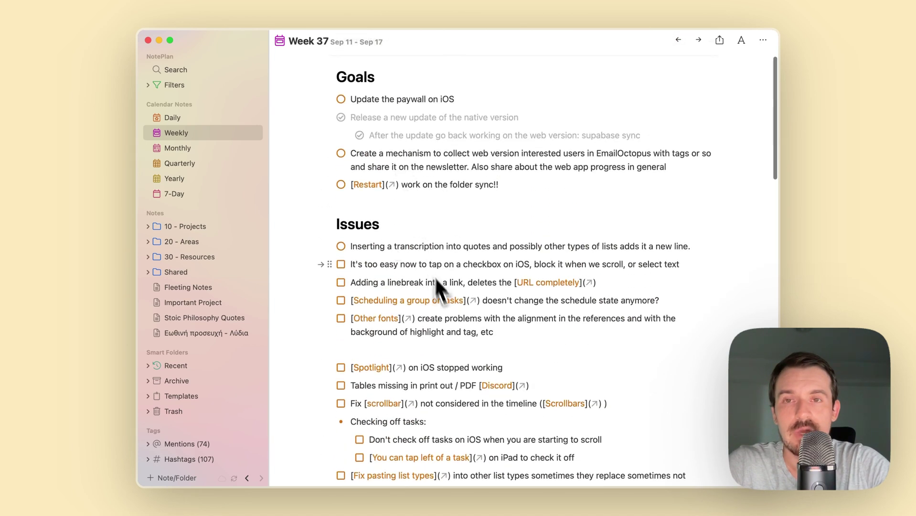
left_click(699, 40)
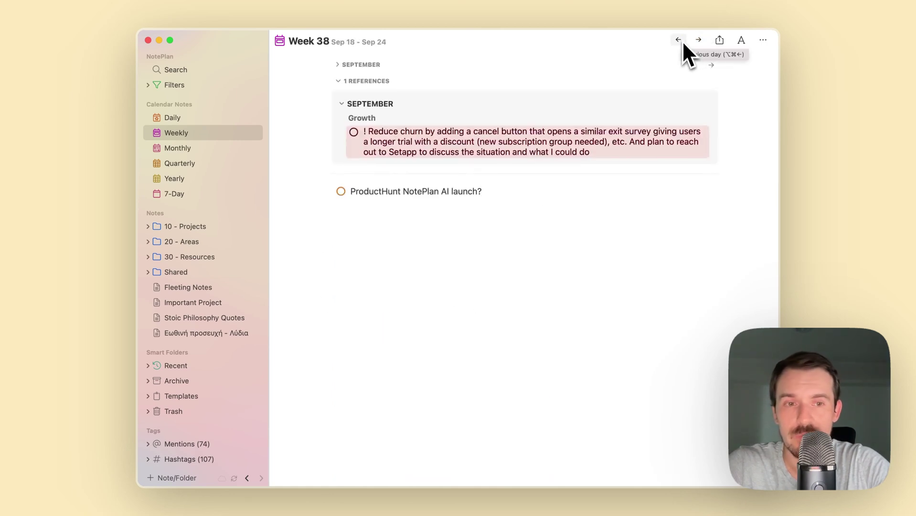
left_click(682, 41)
- Scroll through the Week 37 weekly note to review its Issues list
scroll(582, 303, "down", 6)
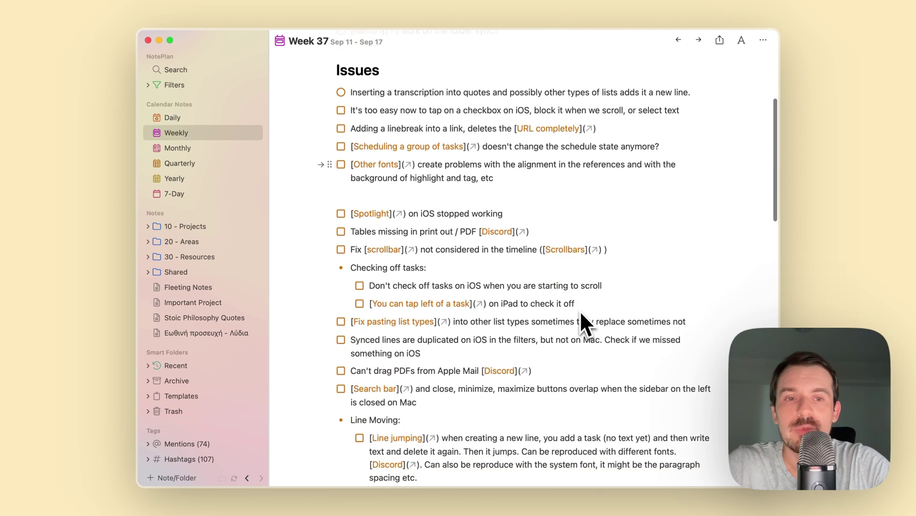
scroll(579, 311, "down", 5)
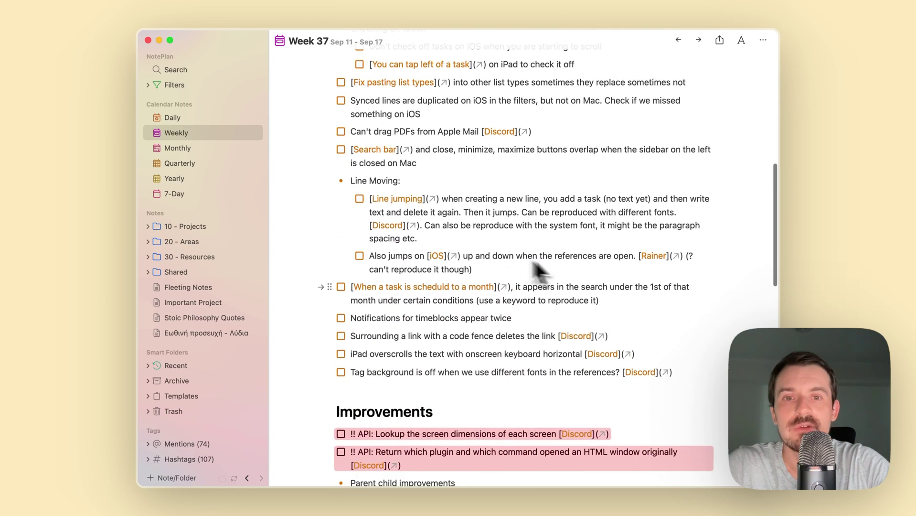
scroll(506, 320, "up", 2)
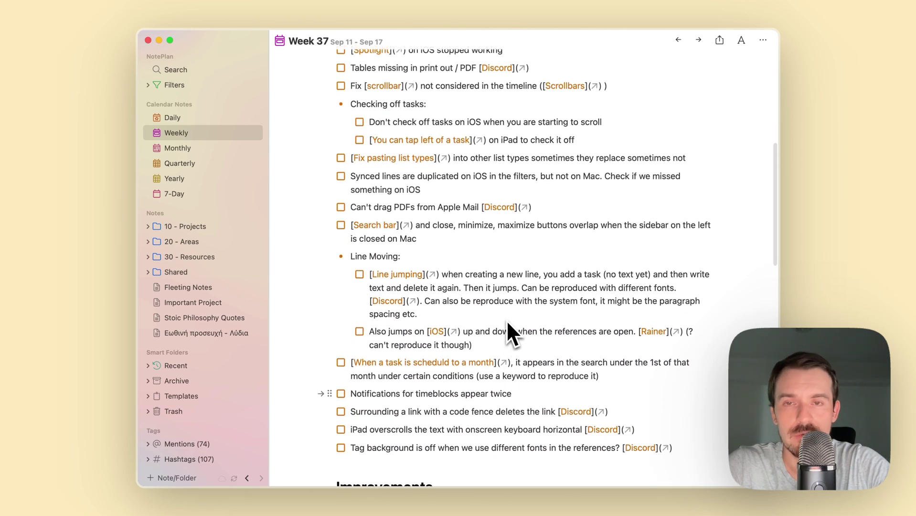
scroll(505, 320, "up", 2)
scroll(501, 212, "up", 4)
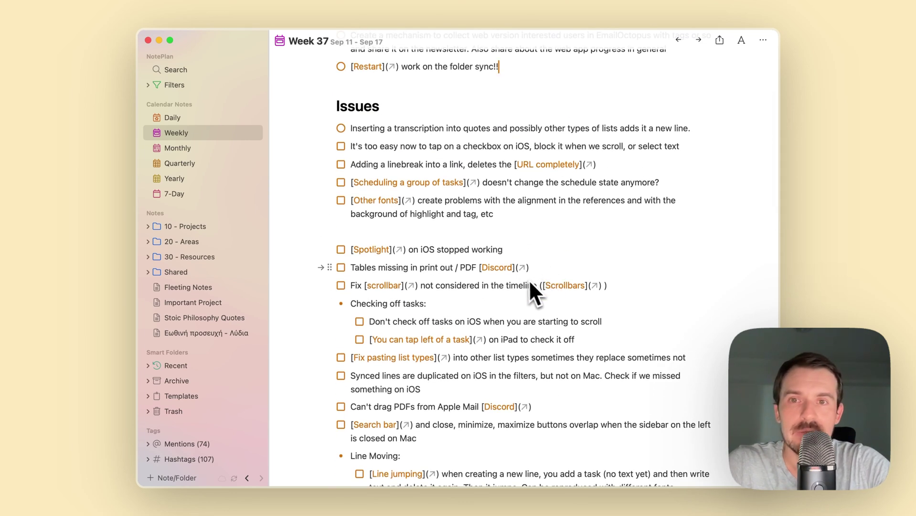
scroll(513, 334, "down", 3)
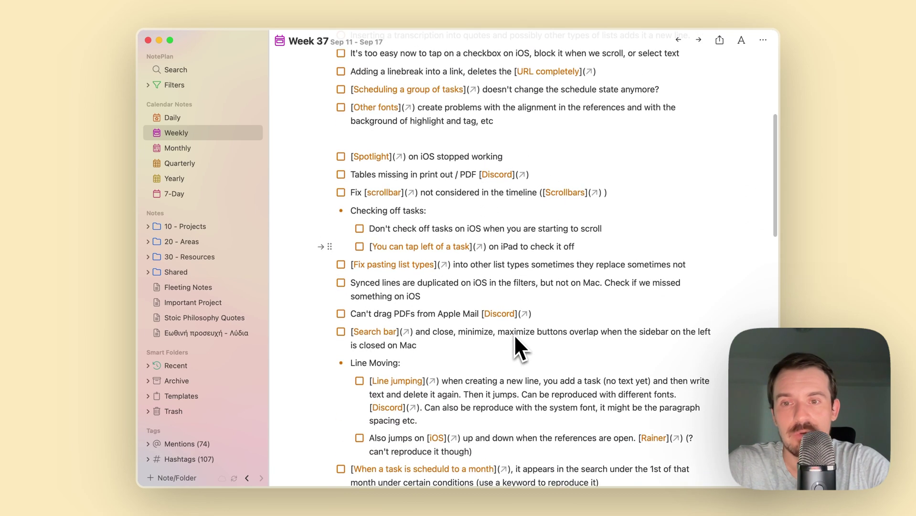
scroll(514, 334, "down", 5)
scroll(514, 335, "down", 2)
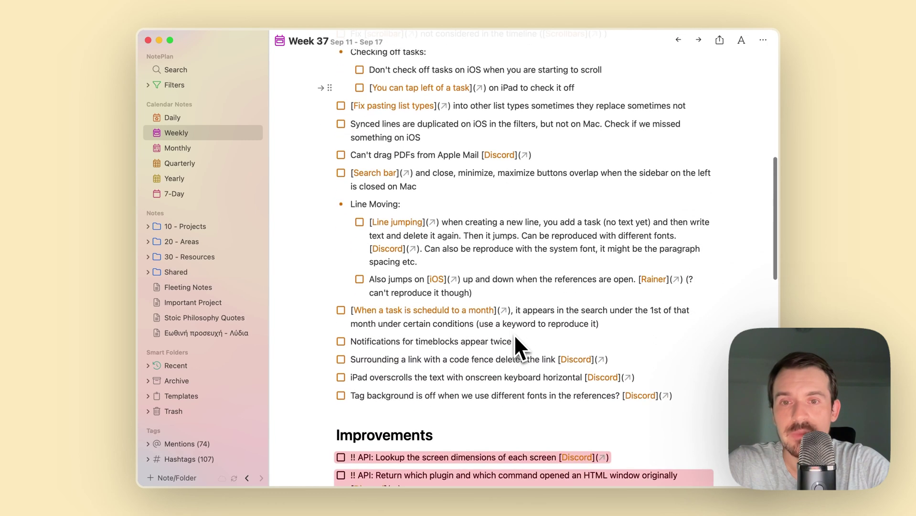
scroll(530, 318, "up", 1)
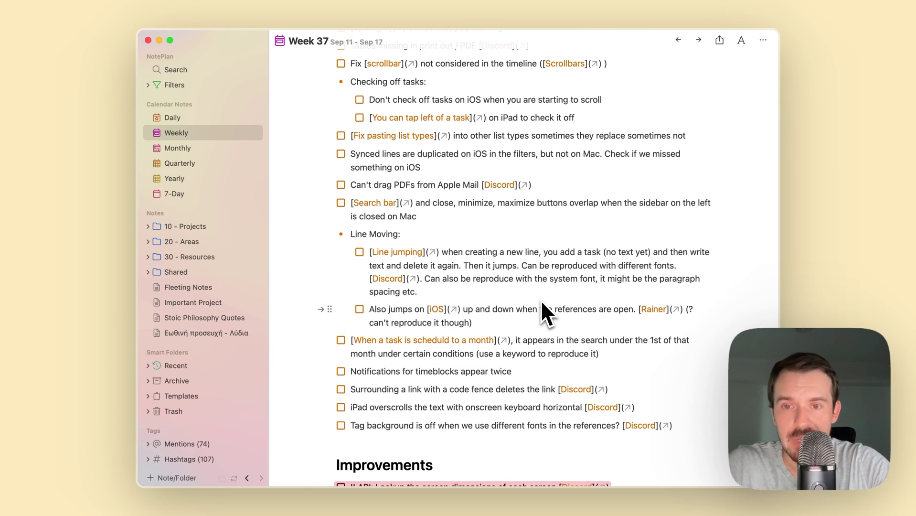
scroll(541, 303, "up", 1)
scroll(541, 303, "up", 10)
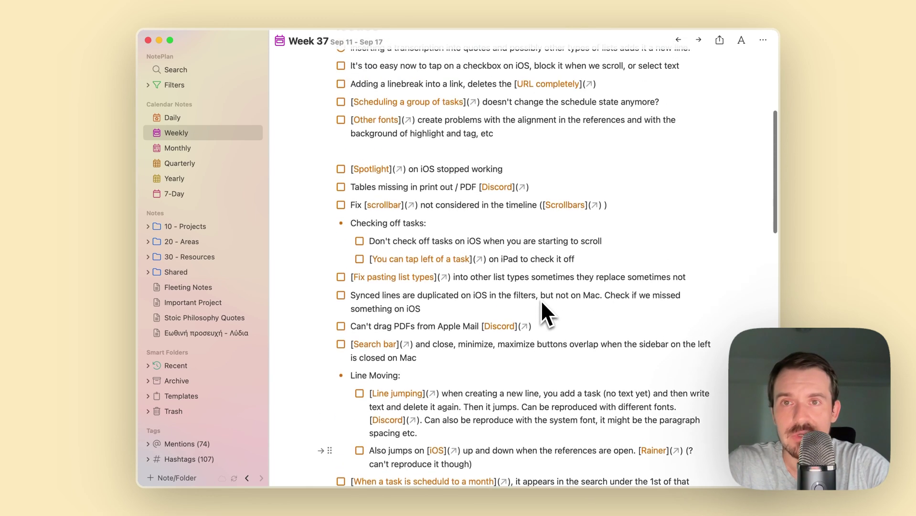
scroll(480, 262, "up", 2)
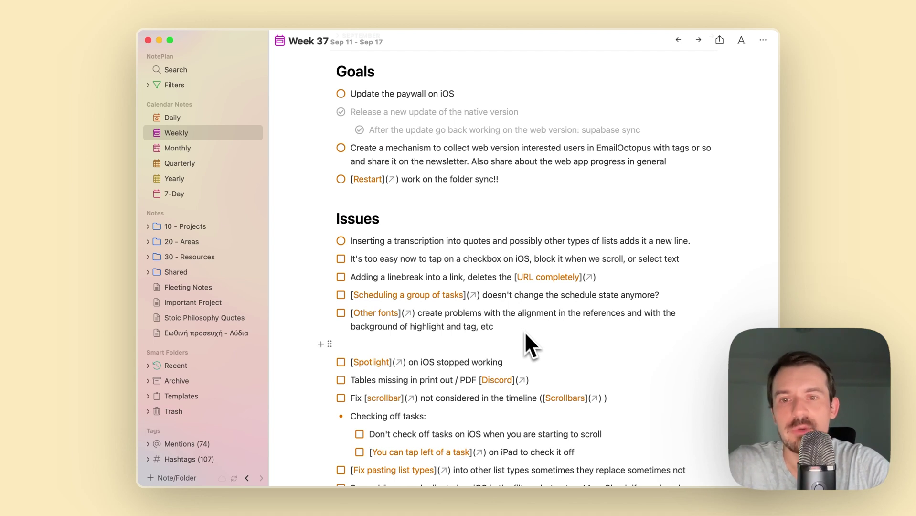
scroll(551, 350, "down", 3)
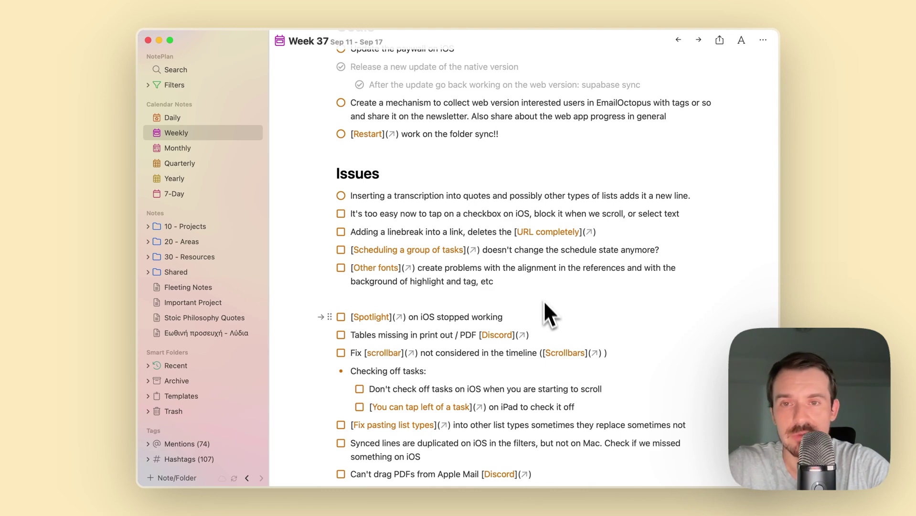
scroll(545, 310, "down", 20)
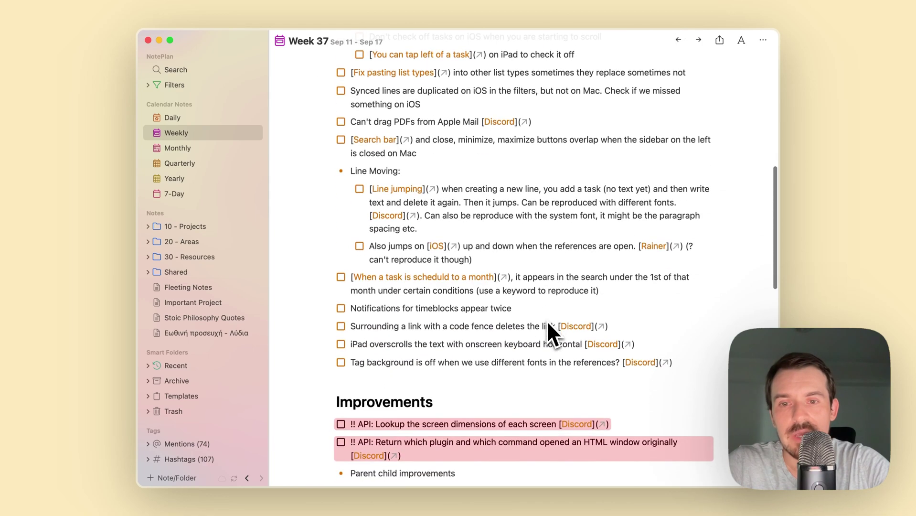
scroll(547, 324, "down", 8)
scroll(547, 320, "down", 20)
scroll(547, 321, "up", 17)
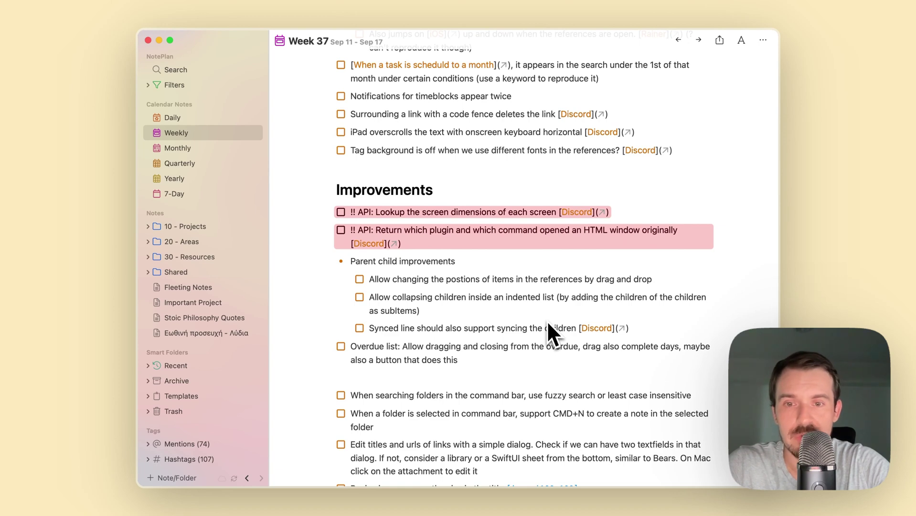
scroll(547, 320, "down", 10)
scroll(546, 320, "up", 8)
scroll(547, 321, "up", 10)
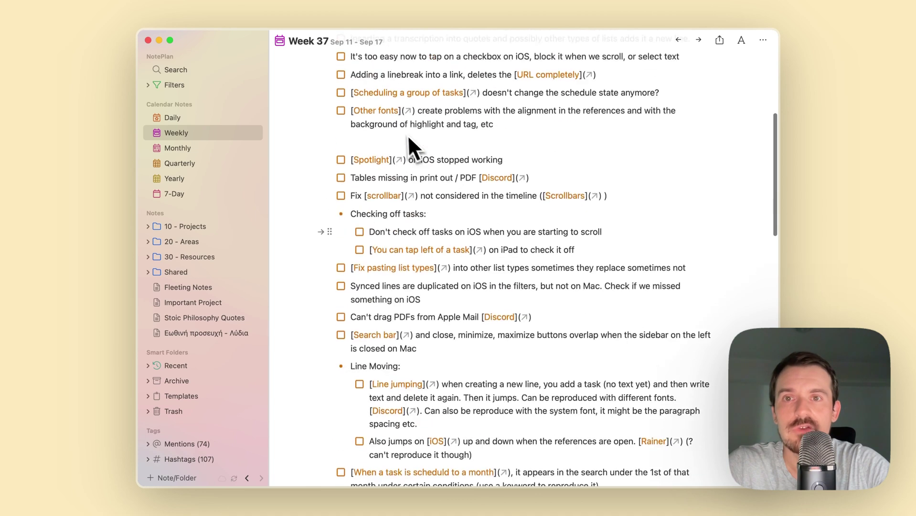
scroll(524, 267, "up", 6)
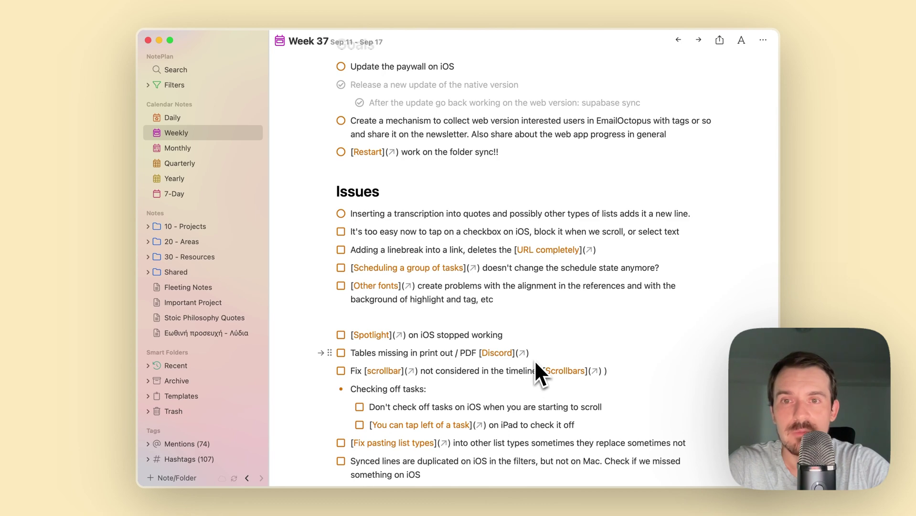
- Jump to today's Sep 15 note, collapse the Issues reference, and click after the Barber errand
key("super+t")
left_click(345, 104)
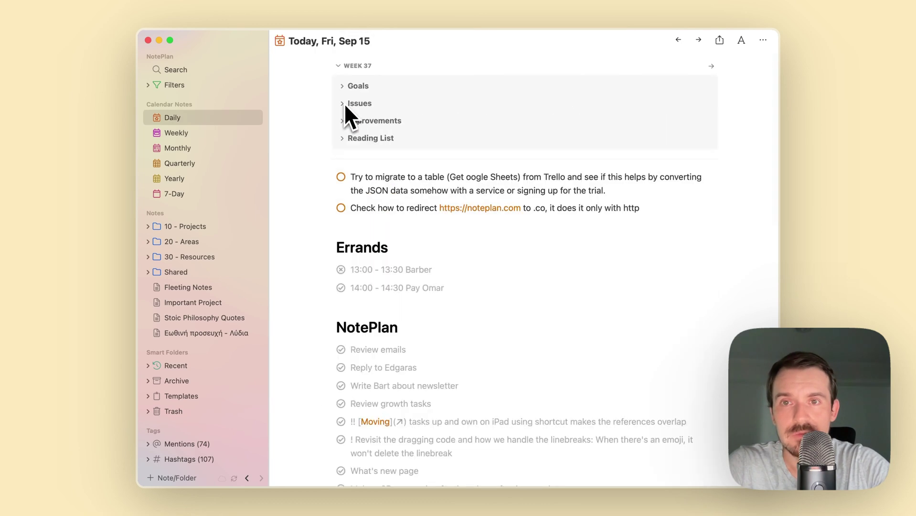
scroll(437, 313, "down", 3)
scroll(439, 313, "up", 3)
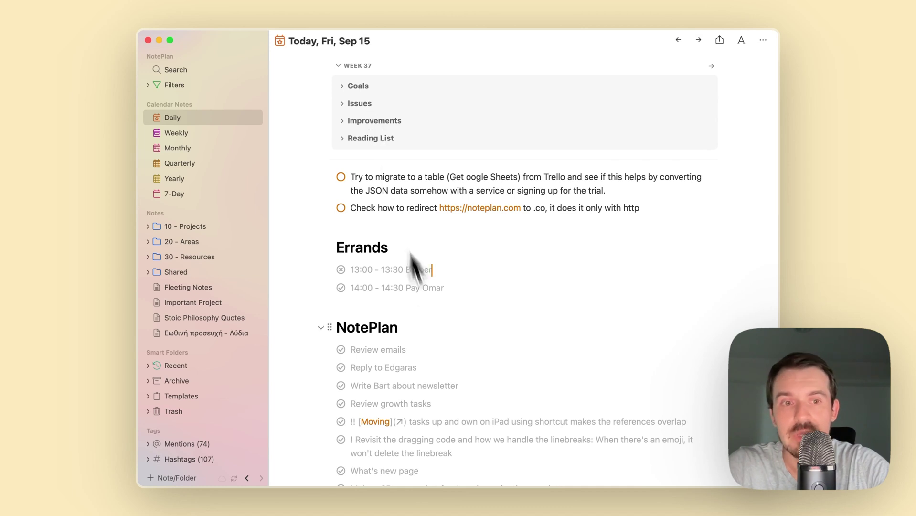
left_click(430, 271)
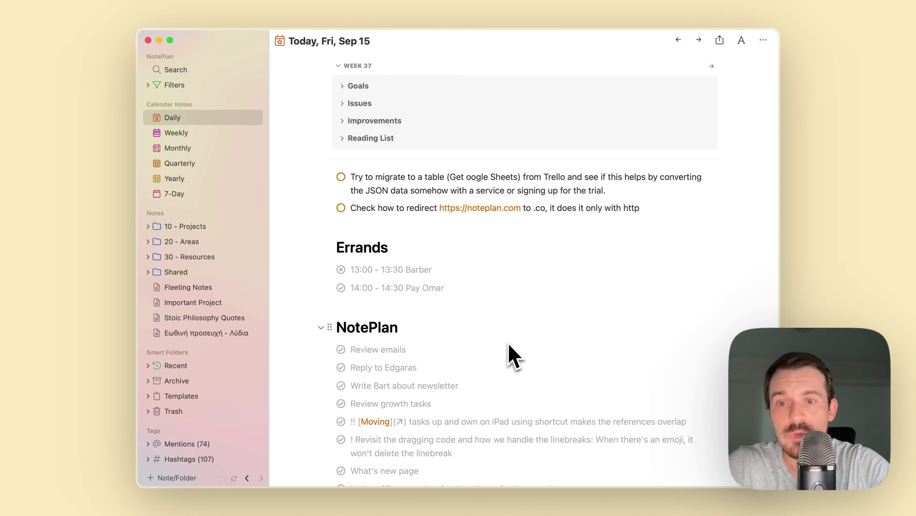
- Scroll through the September monthly note, then advance to October's note with Pay Rent and Growth tasks
left_click(187, 150)
scroll(478, 277, "down", 5)
scroll(475, 271, "down", 5)
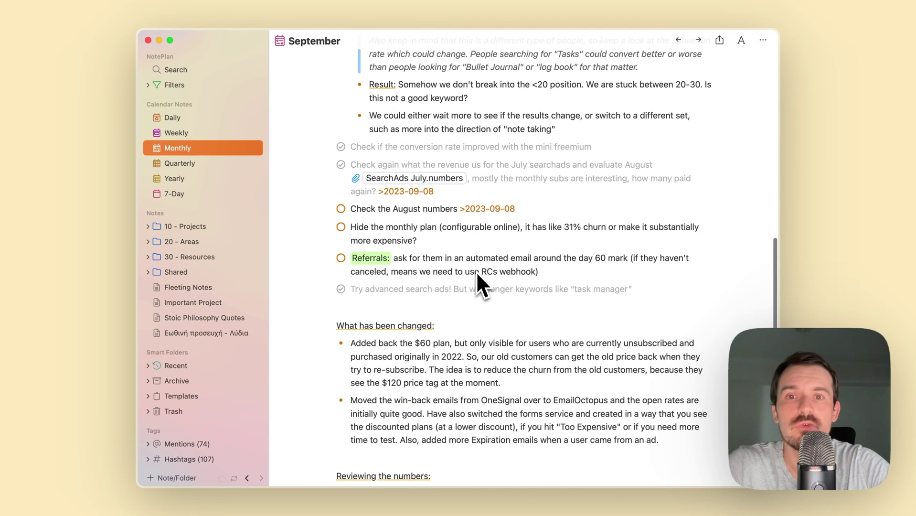
scroll(476, 271, "up", 3)
scroll(475, 271, "up", 7)
scroll(475, 272, "up", 10)
scroll(475, 272, "up", 2)
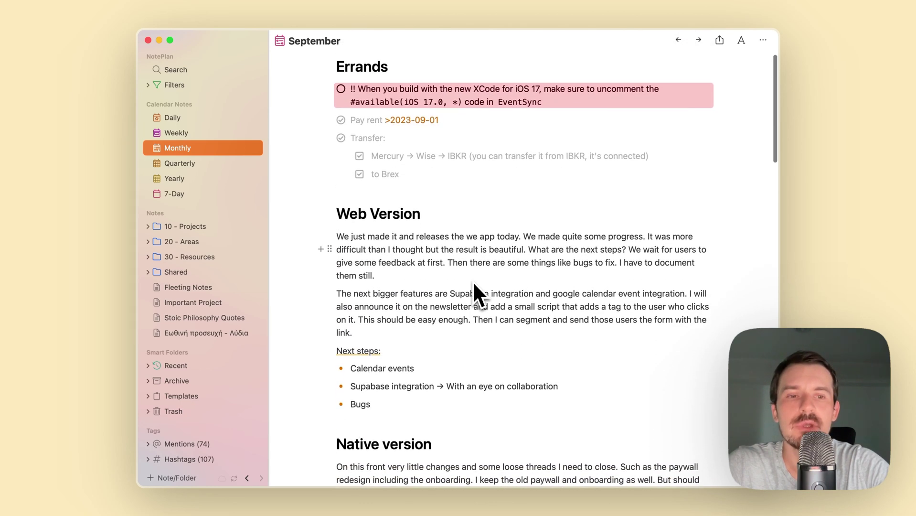
scroll(477, 227, "up", 2)
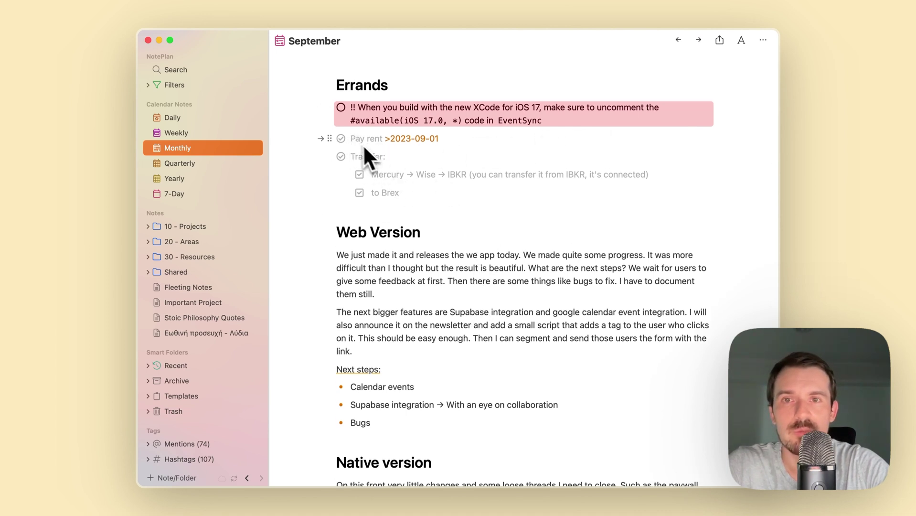
scroll(411, 190, "up", 2)
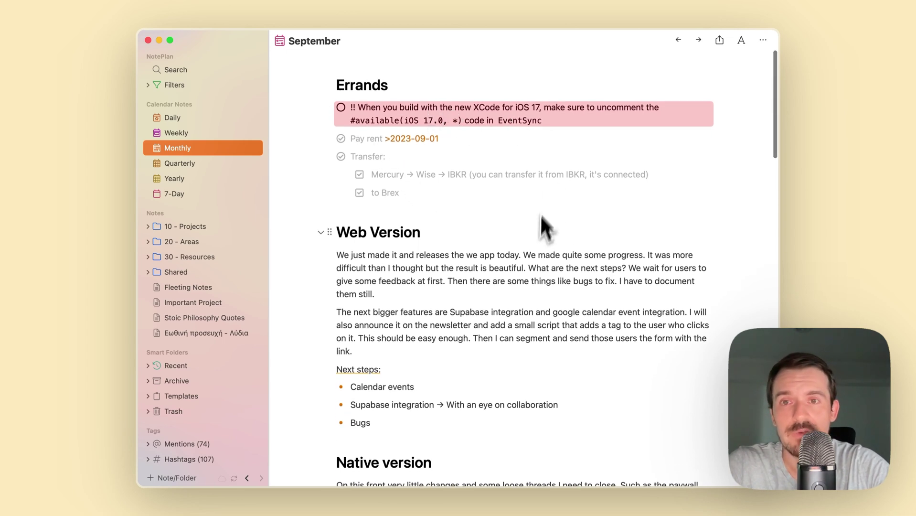
scroll(534, 240, "down", 6)
scroll(528, 280, "up", 3)
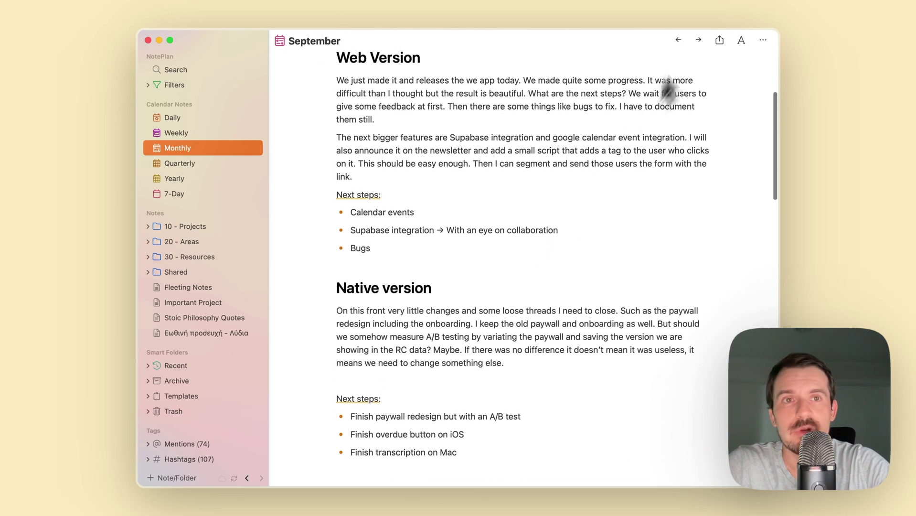
left_click(698, 40)
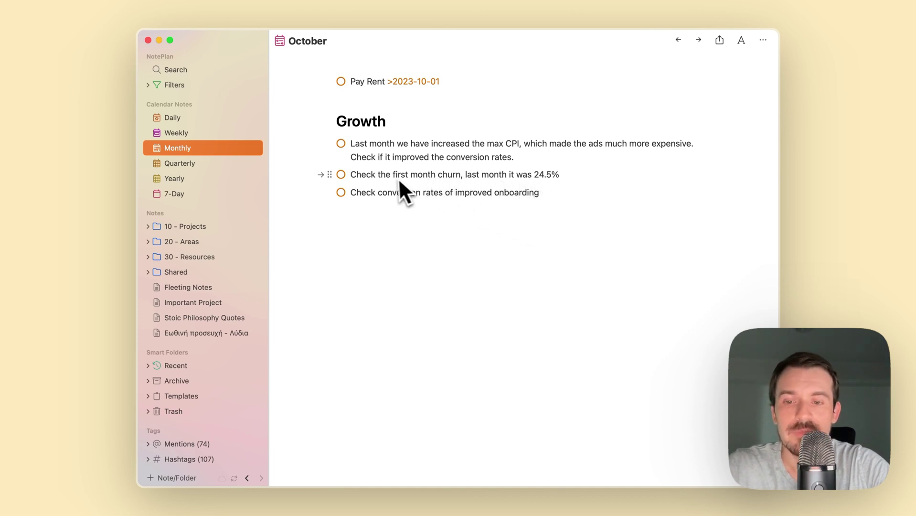
key("super+t")
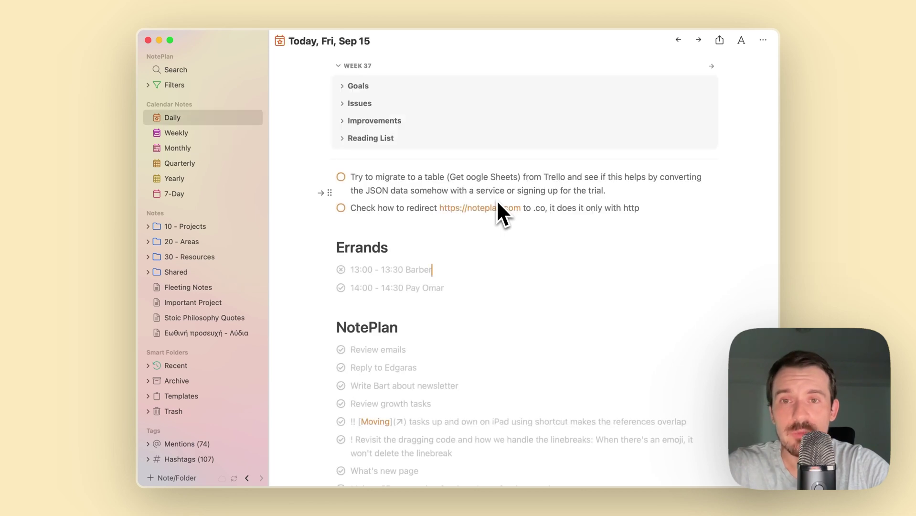
scroll(506, 238, "down", 5)
scroll(524, 277, "down", 5)
scroll(479, 336, "up", 3)
scroll(511, 287, "down", 5)
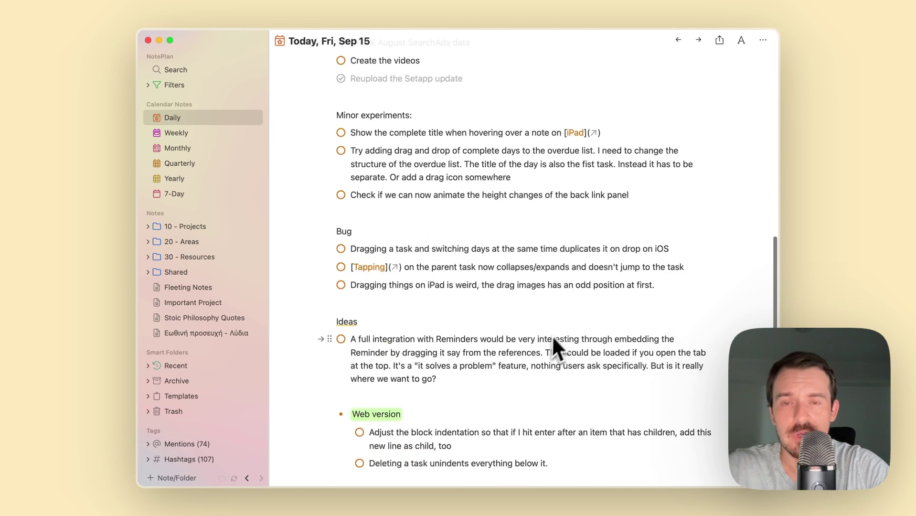
scroll(548, 337, "up", 3)
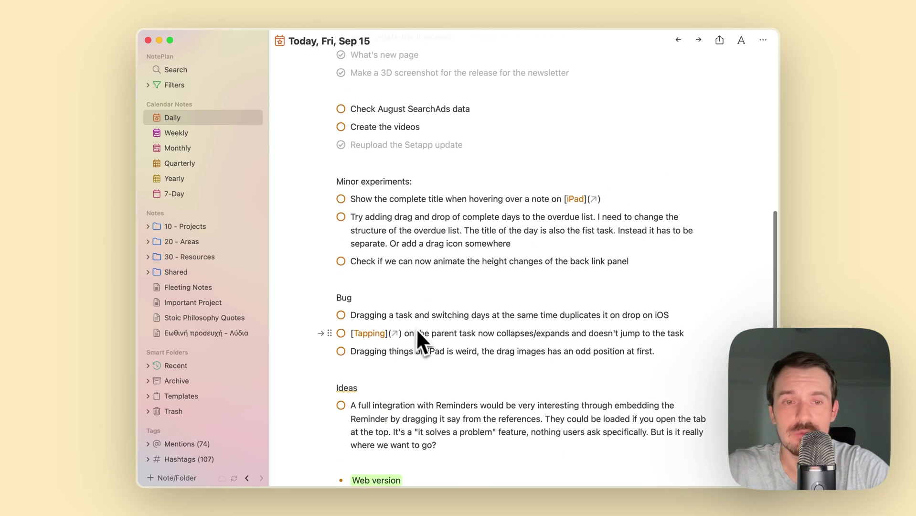
scroll(427, 196, "up", 1)
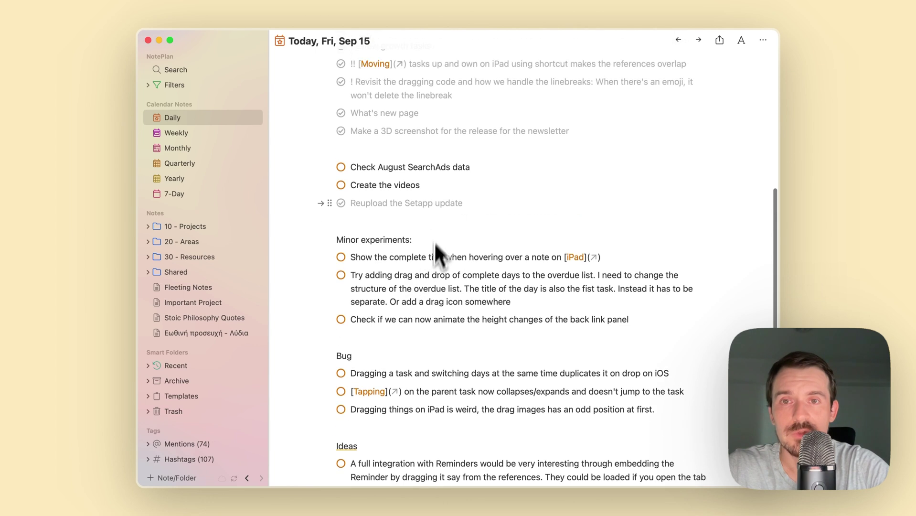
scroll(432, 246, "down", 4)
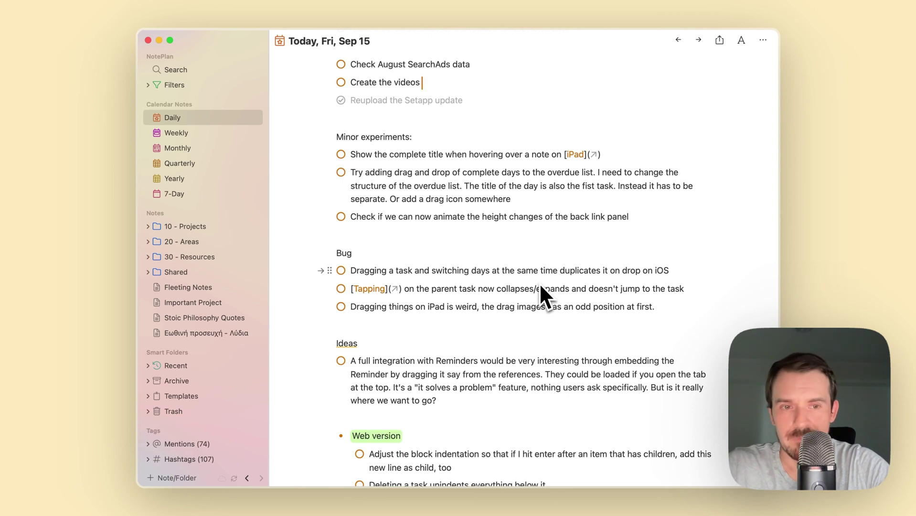
scroll(545, 301, "up", 1)
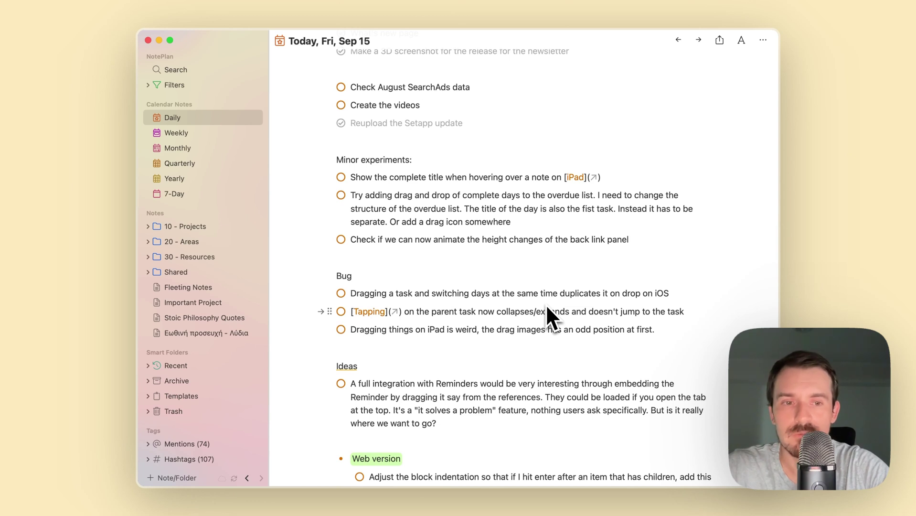
scroll(547, 308, "down", 2)
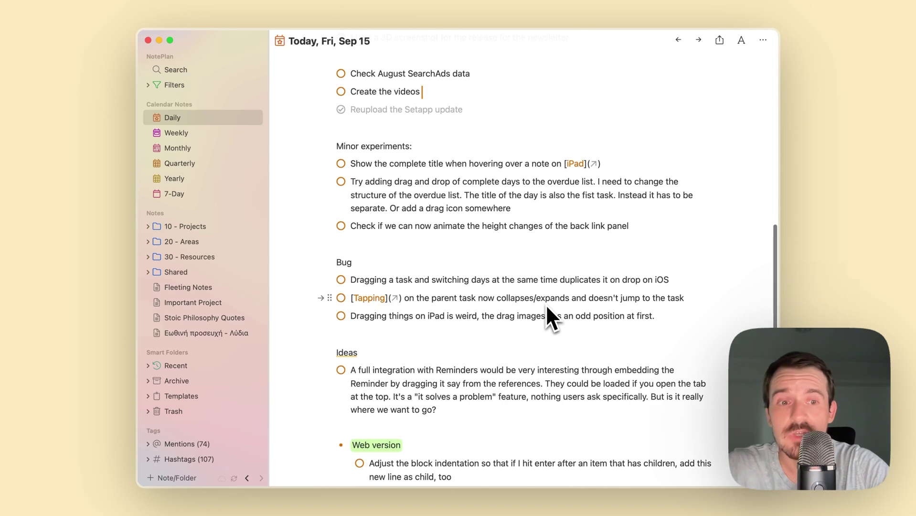
- Open yesterday's Thu, Sep 14 daily note and scroll to its Marketing section
left_click(677, 40)
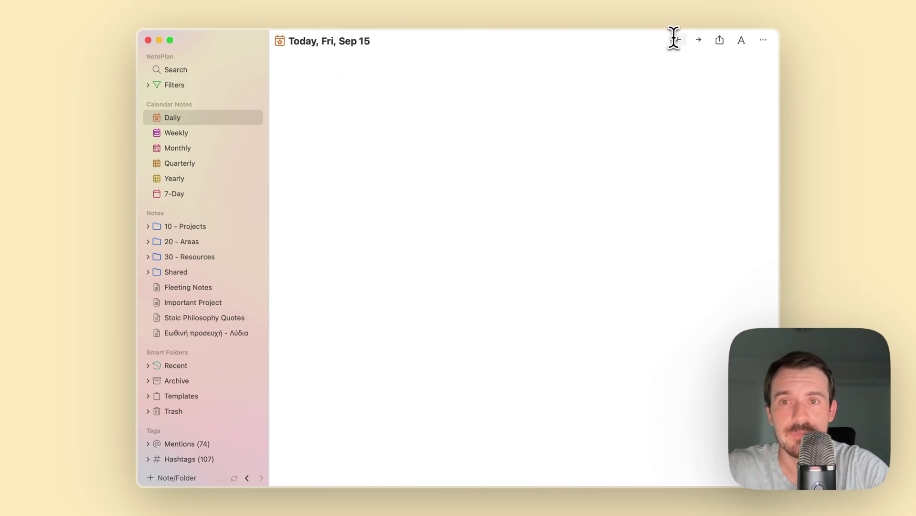
scroll(613, 248, "down", 5)
scroll(608, 275, "up", 15)
scroll(607, 276, "down", 3)
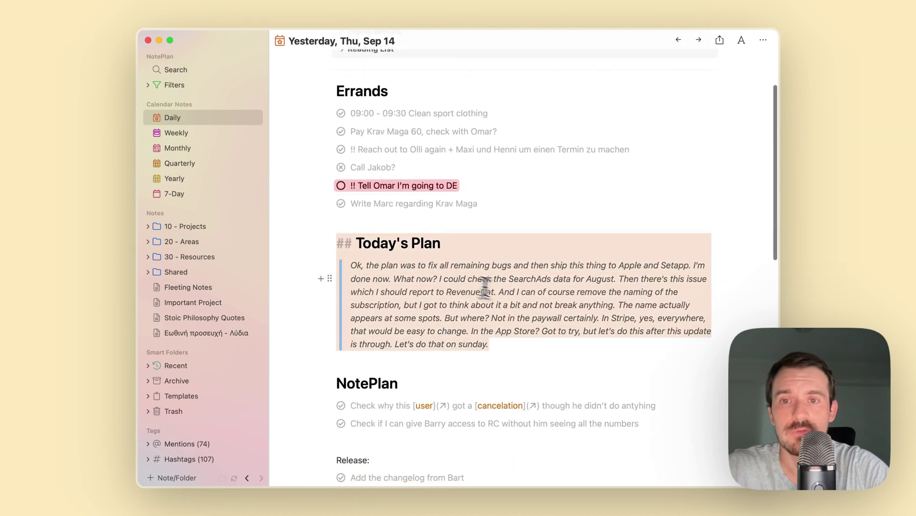
left_click(509, 292)
scroll(501, 311, "up", 2)
scroll(412, 256, "down", 12)
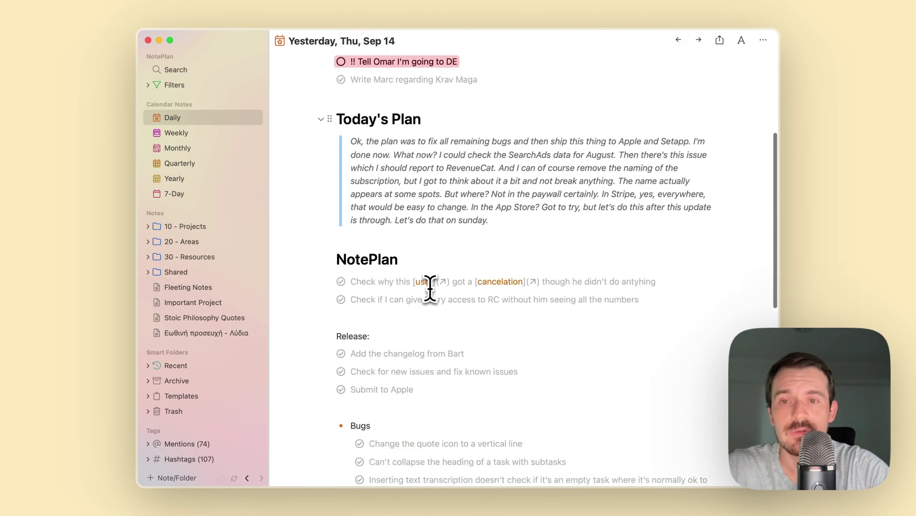
scroll(419, 329, "down", 7)
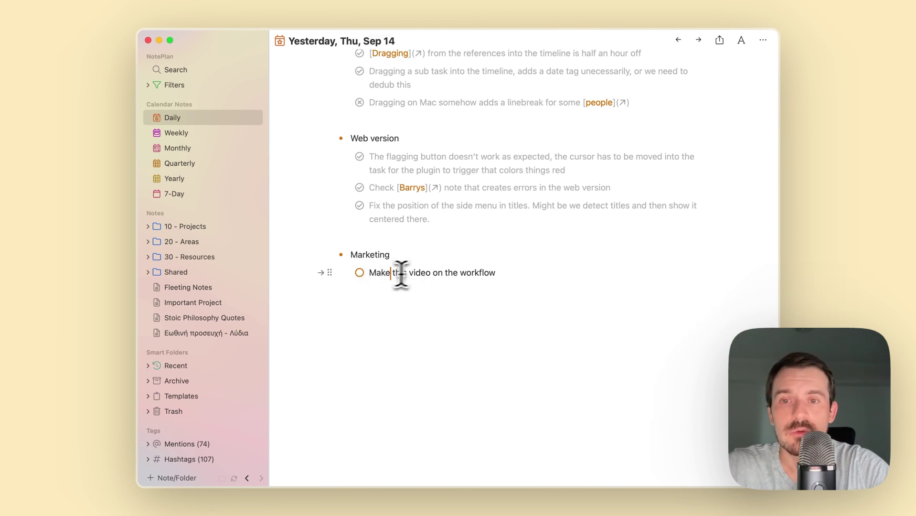
- Mark 'Make this video on the workflow' done with Cmd+D and scroll back to Sep 15
key("super+d")
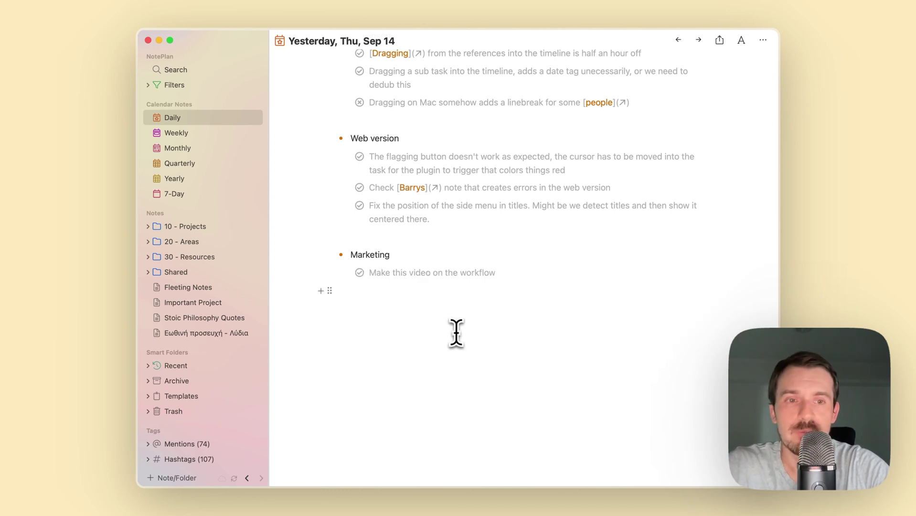
scroll(456, 332, "up", 5)
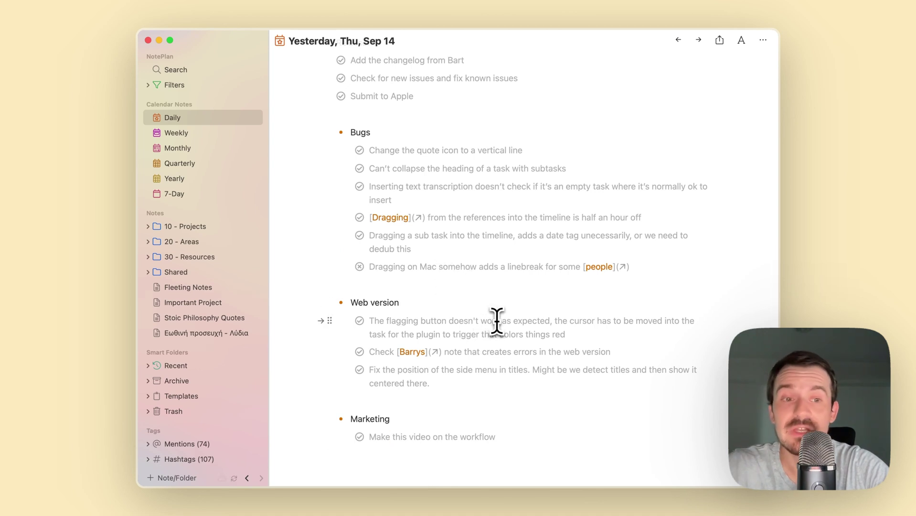
scroll(496, 321, "up", 10)
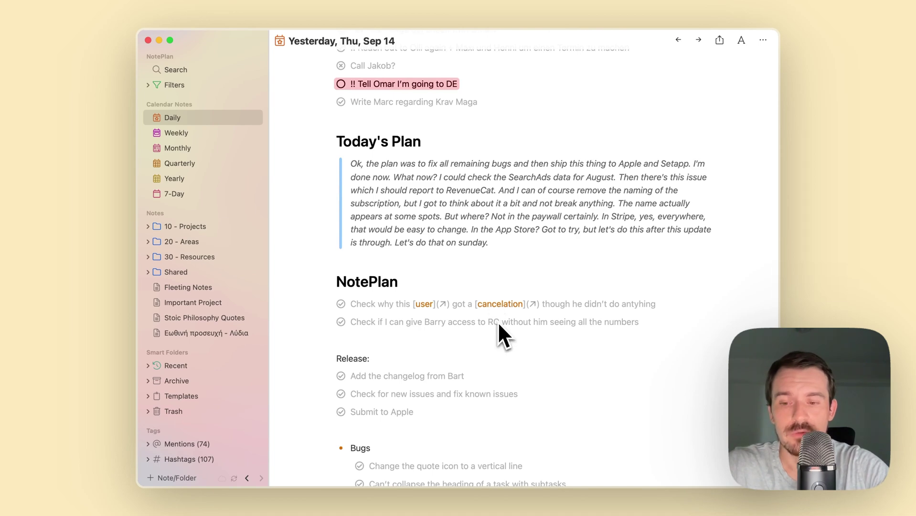
scroll(498, 322, "down", 15)
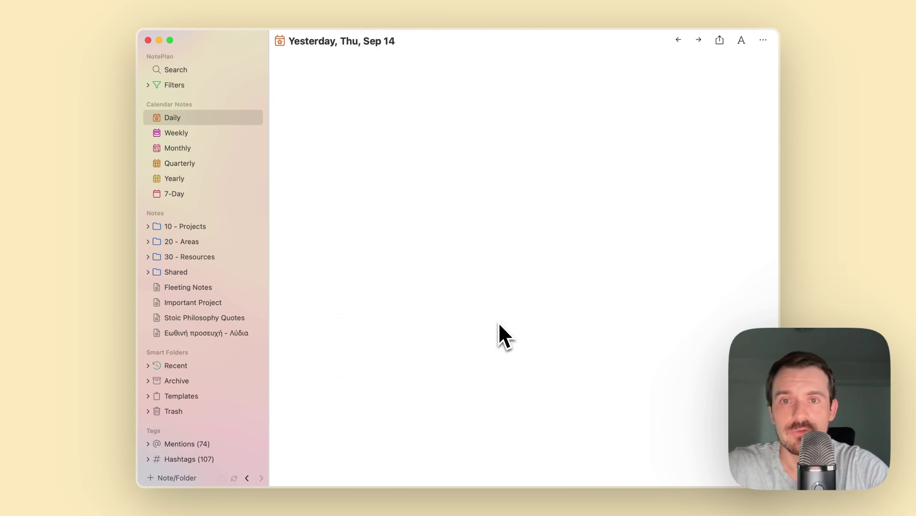
scroll(525, 342, "up", 5)
scroll(527, 346, "up", 12)
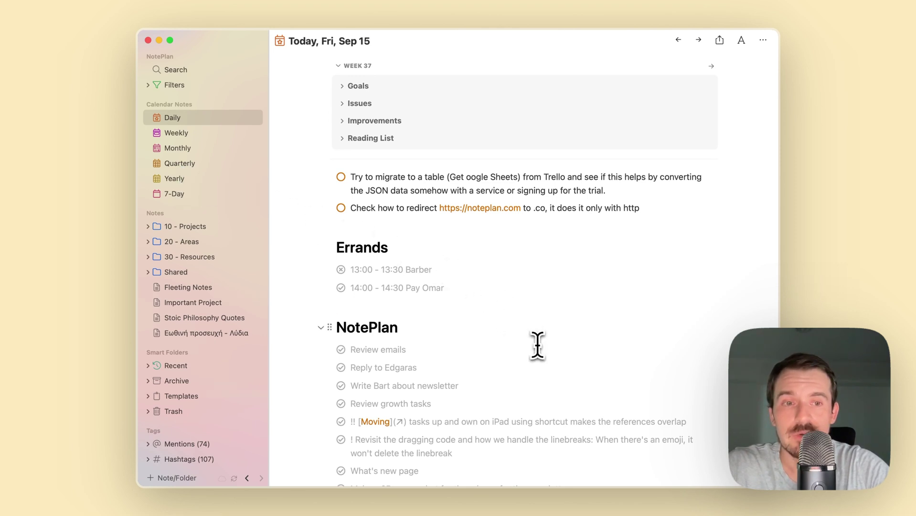
scroll(537, 344, "down", 1)
scroll(537, 344, "up", 1)
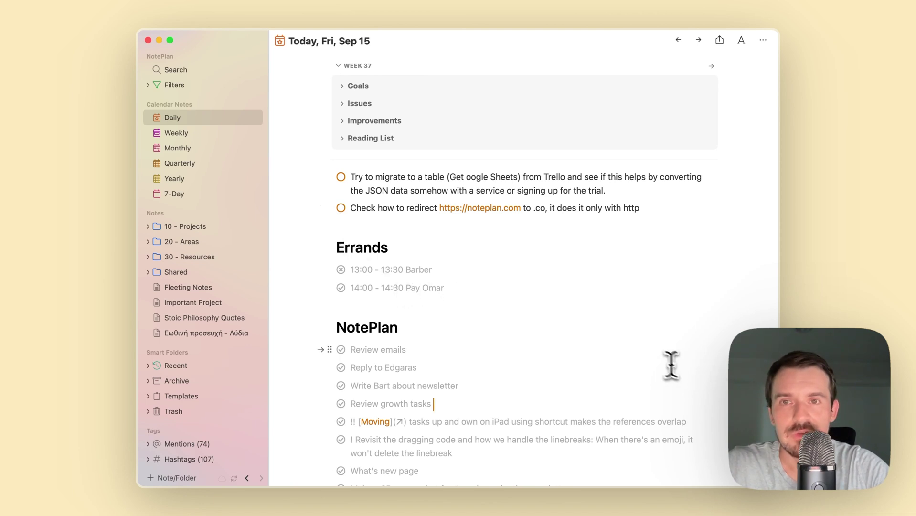
left_click(644, 347)
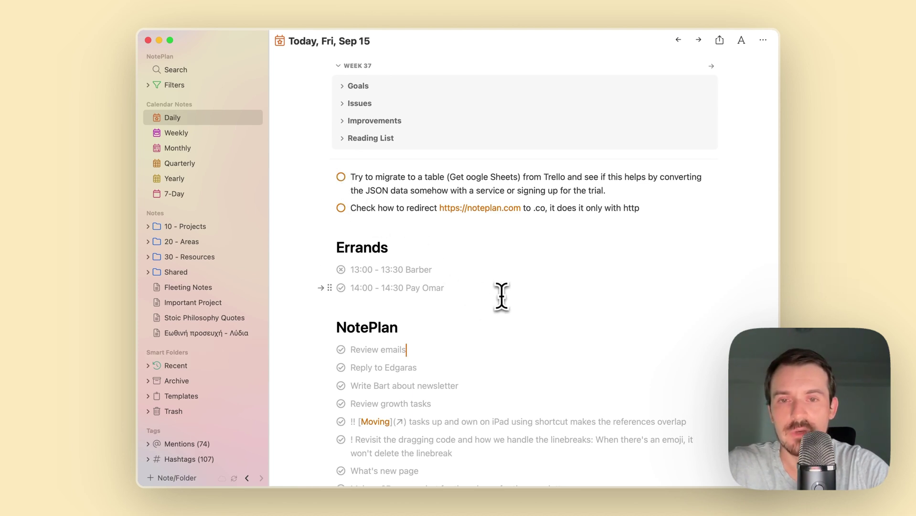
left_click(443, 252)
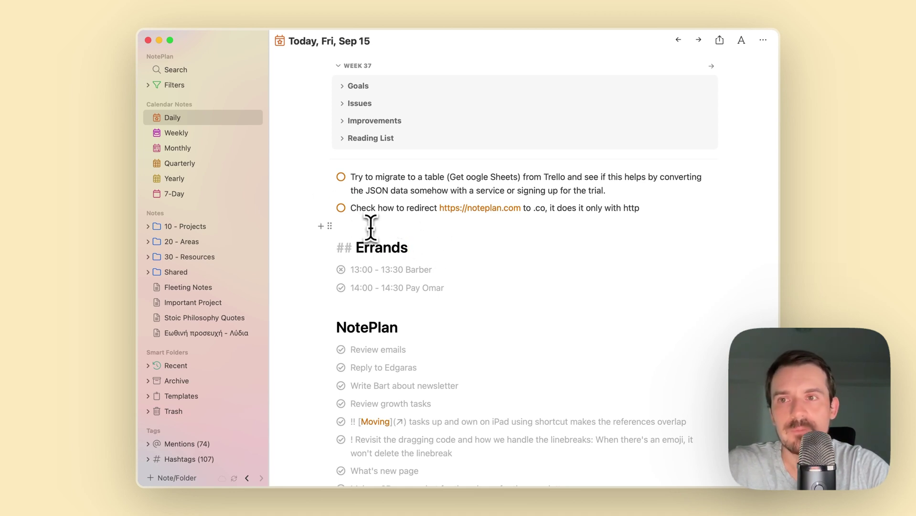
- In the October monthly note, add 'Review September >firstoctober' below Pay Rent, dated 2023-10-01
left_click(177, 147)
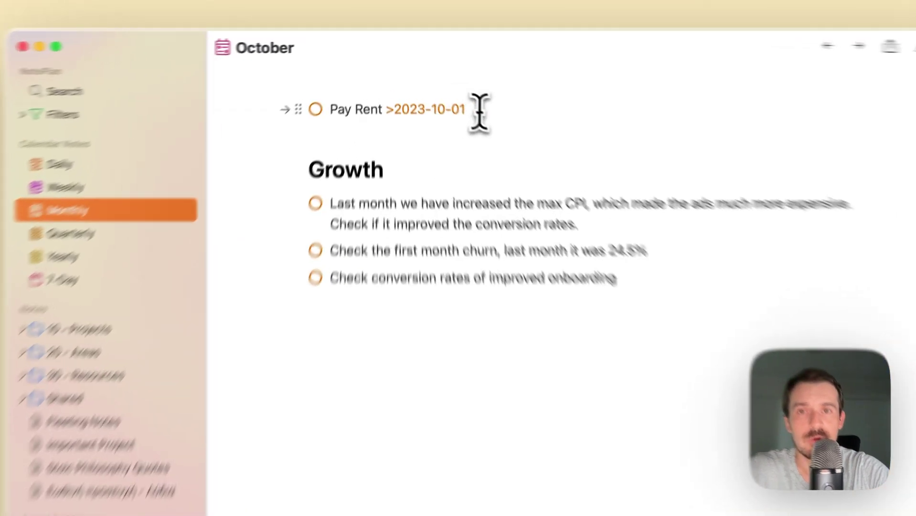
left_click(452, 82)
key("Return")
type("Review")
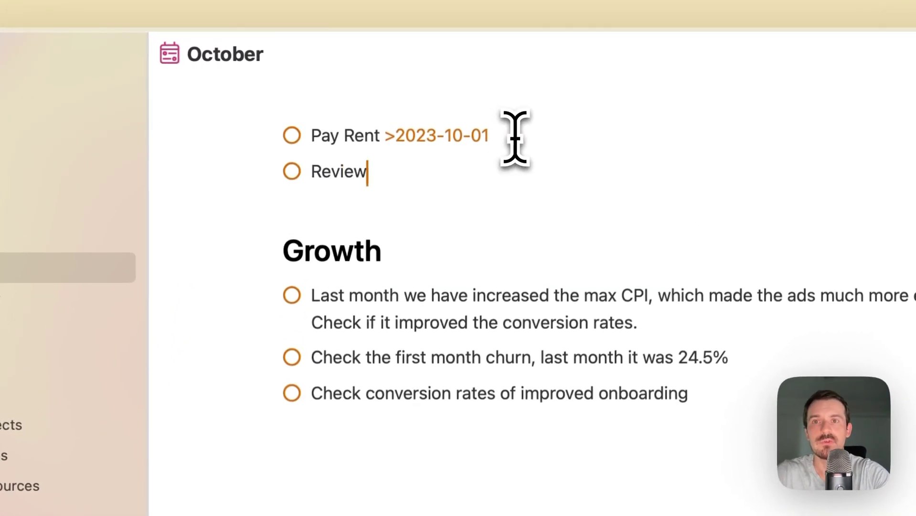
type(" September")
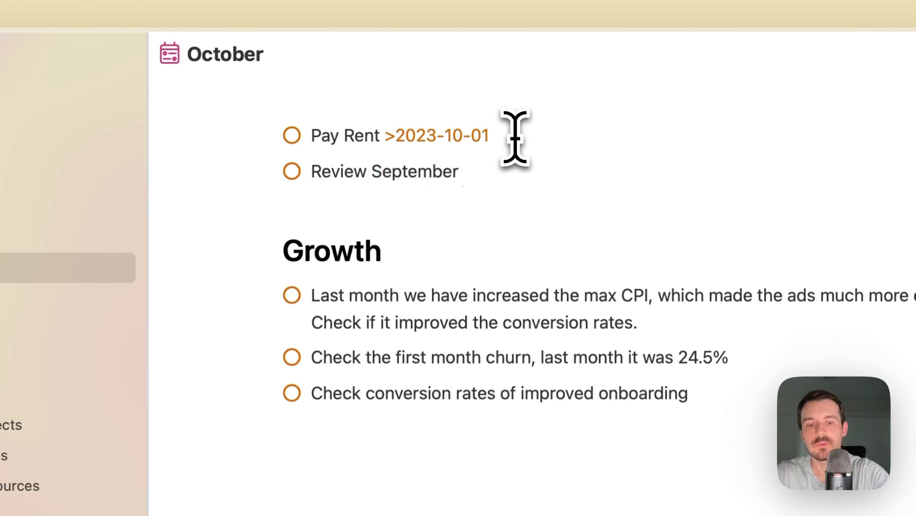
type(" >firstoc")
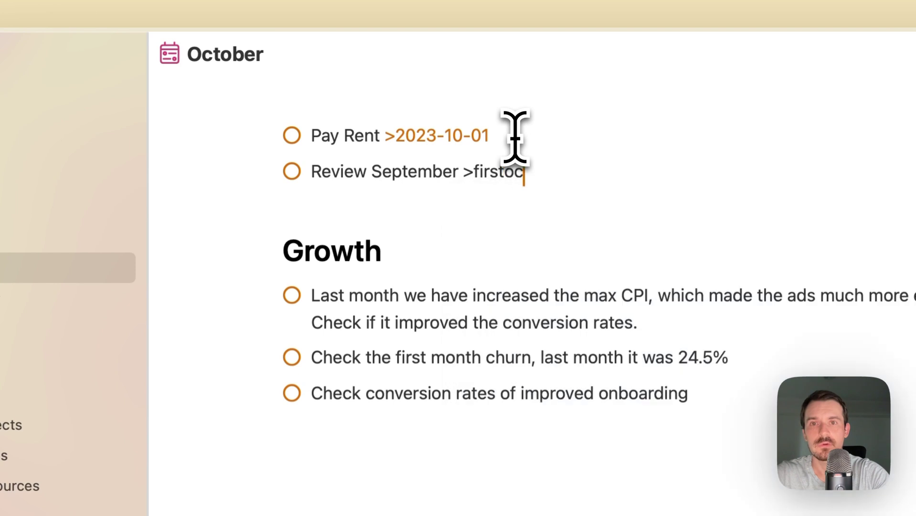
type("tober")
key("Return")
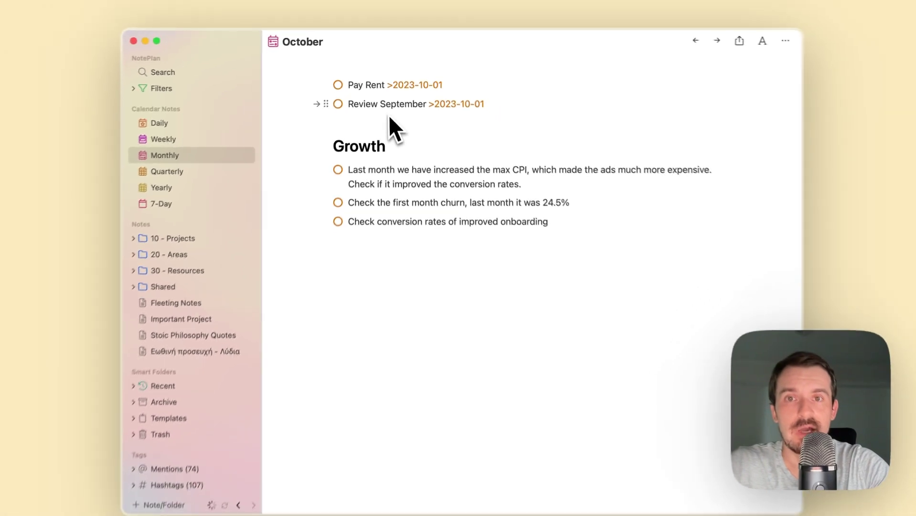
- Open the Sun, Oct 1 daily note from the task's date link, then expand the Templates folder
left_click(451, 104)
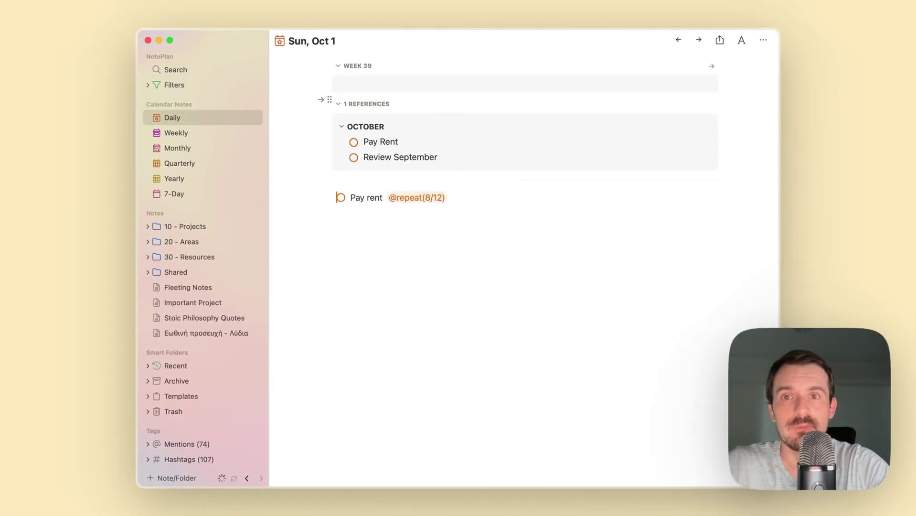
left_click(436, 243)
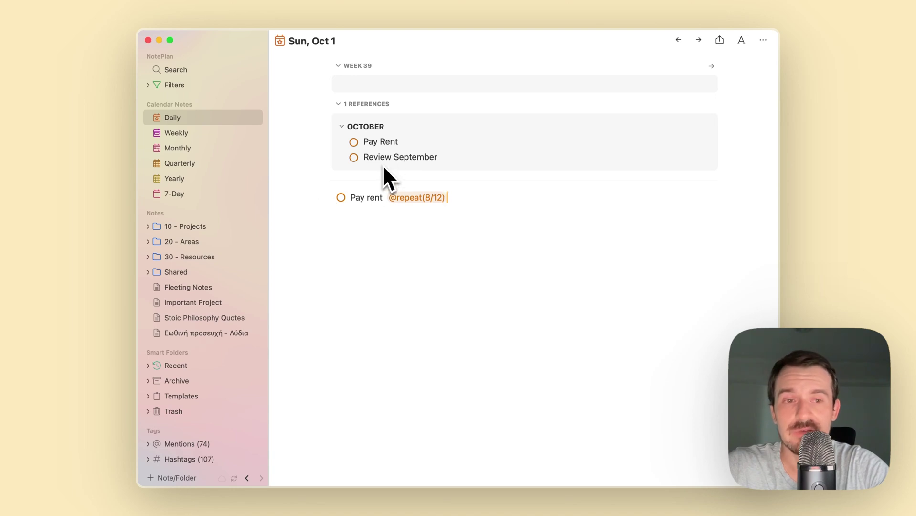
scroll(209, 372, "down", 1)
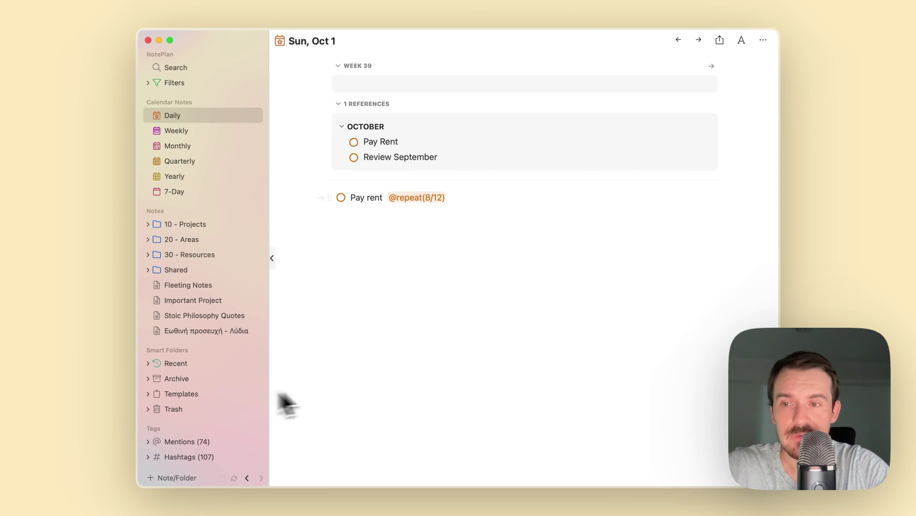
left_click(148, 393)
scroll(156, 325, "down", 4)
- Expand the Daily templates folder and widen the sidebar to show full template names
left_click(155, 317)
scroll(182, 335, "down", 2)
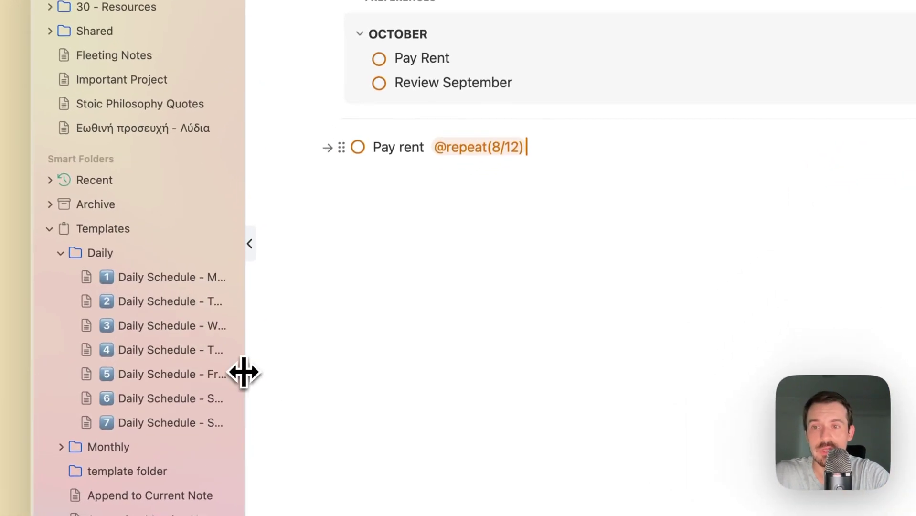
left_click_drag(248, 372, 345, 380)
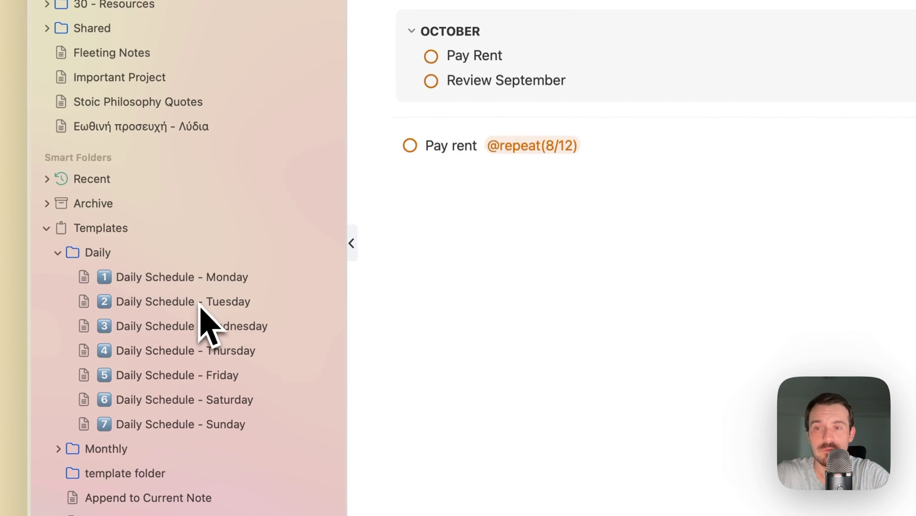
- Browse the Monday and Wednesday schedules, settle on Daily Schedule – Tuesday, and expand Monthly templates
left_click(202, 281)
scroll(549, 366, "down", 2)
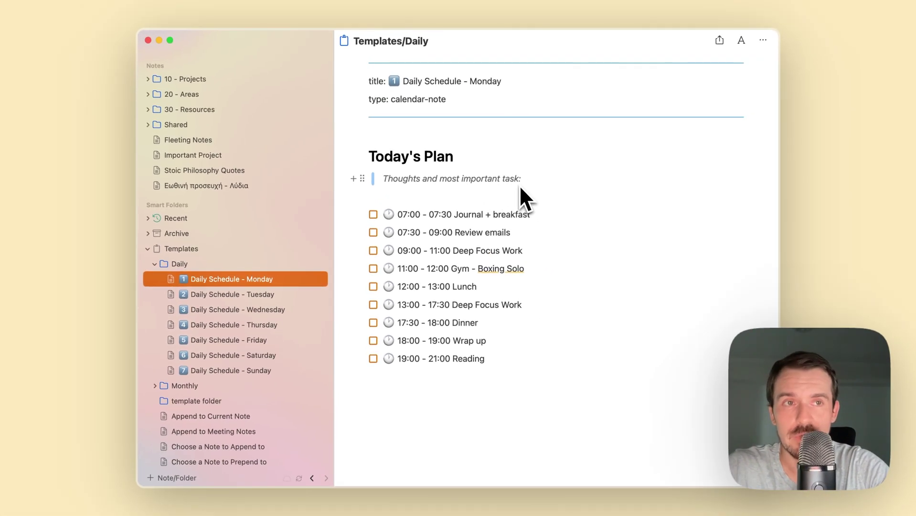
left_click(267, 296)
left_click(262, 308)
left_click(263, 300)
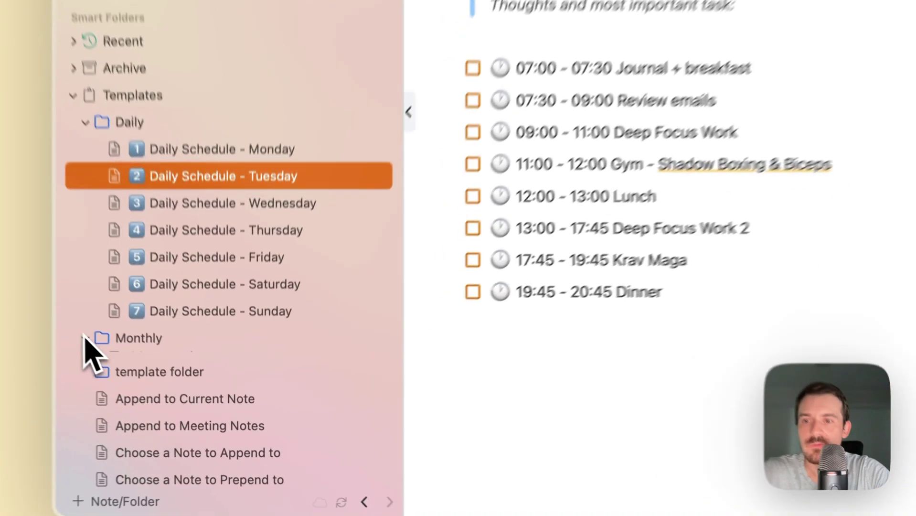
left_click(173, 388)
scroll(109, 341, "down", 5)
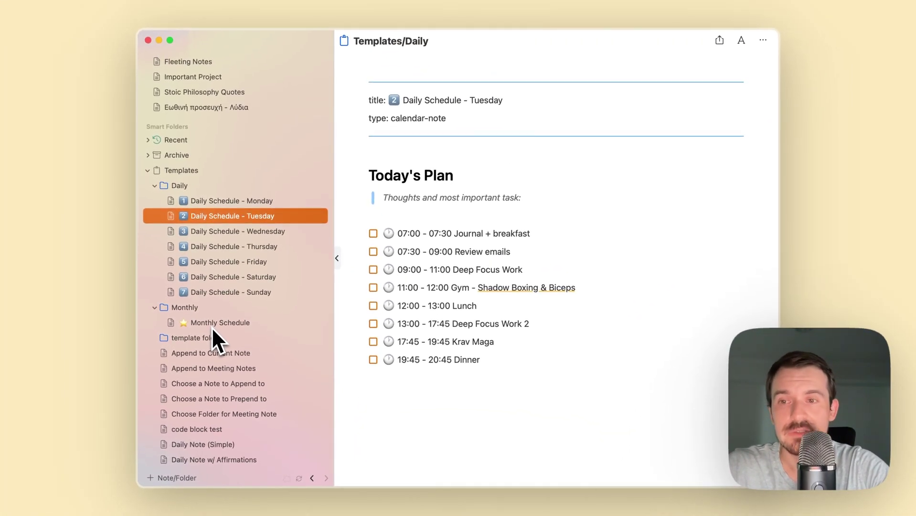
- Open and click into the Monthly Schedule template, then scroll the sidebar back to the top
left_click(228, 322)
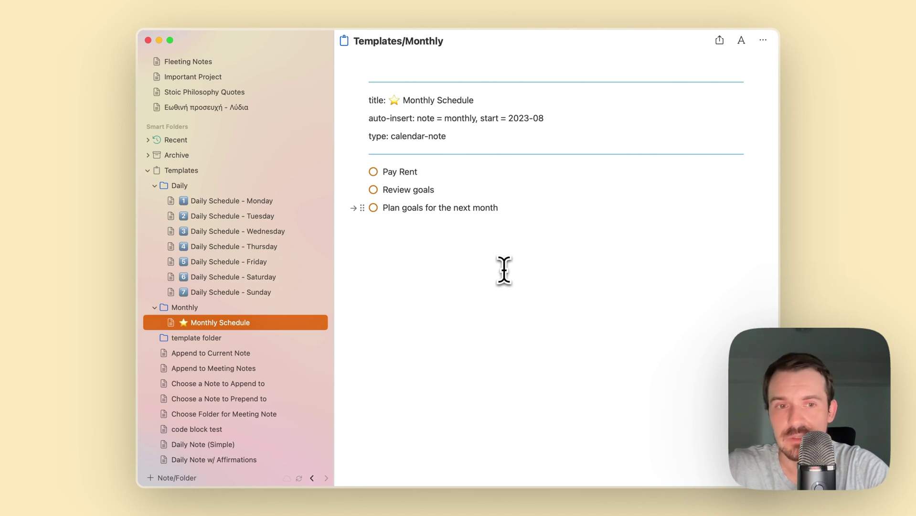
left_click(381, 291)
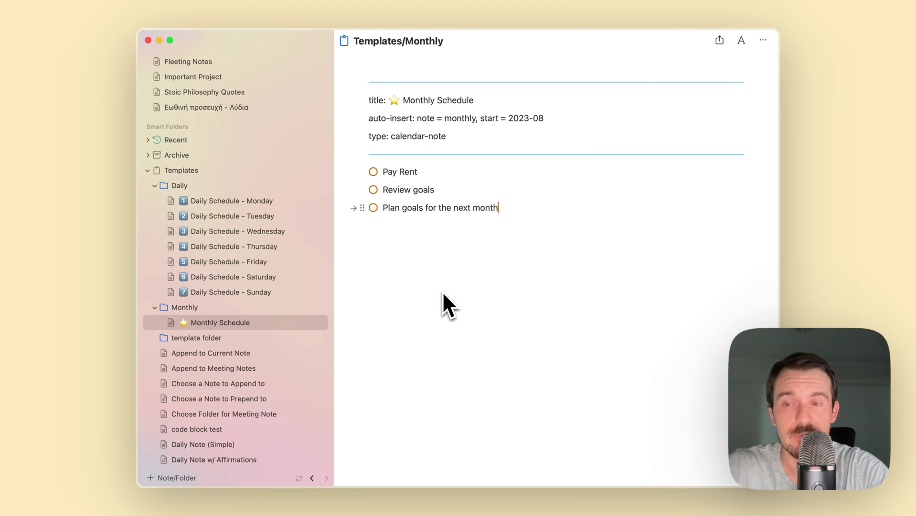
scroll(282, 276, "up", 5)
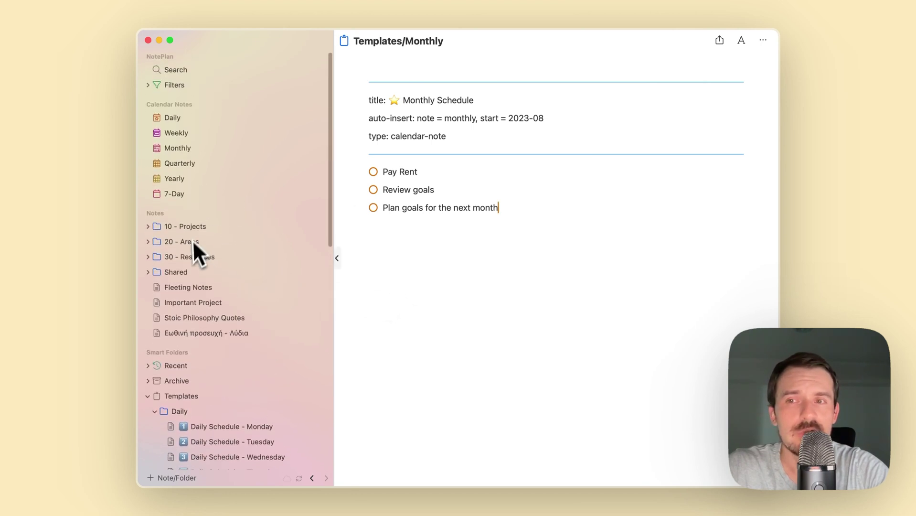